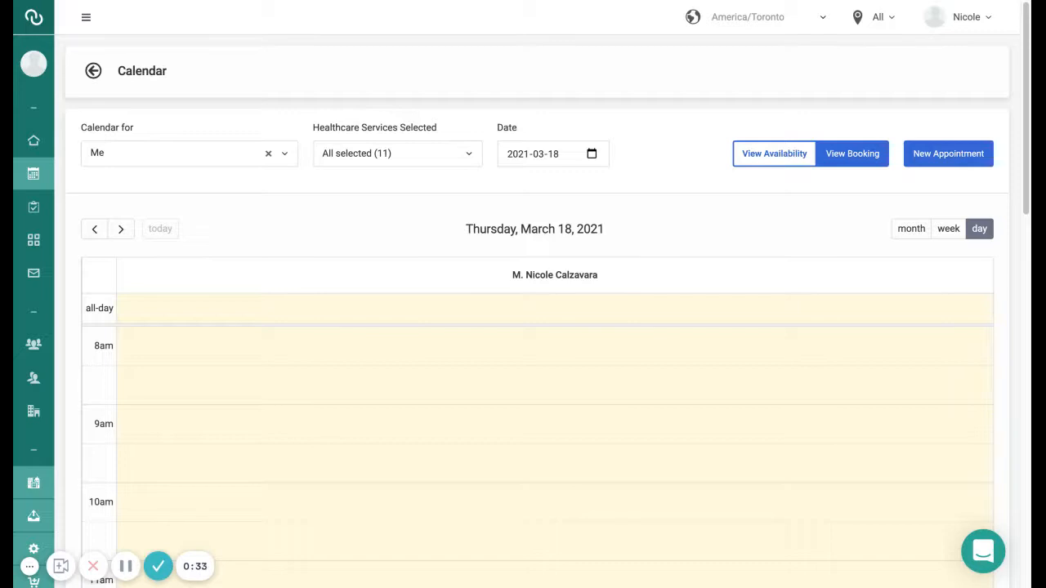
# Step: Switch the calendar to the availability view and start a new availability entry
pyautogui.click(768, 163)
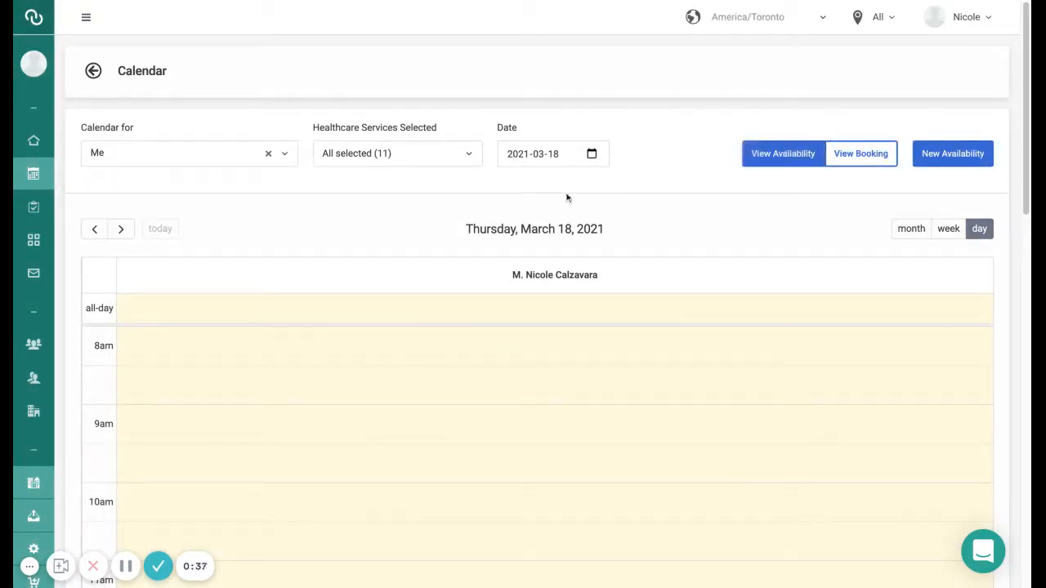
pyautogui.scroll(-5, 589, 225)
pyautogui.scroll(-2, 613, 252)
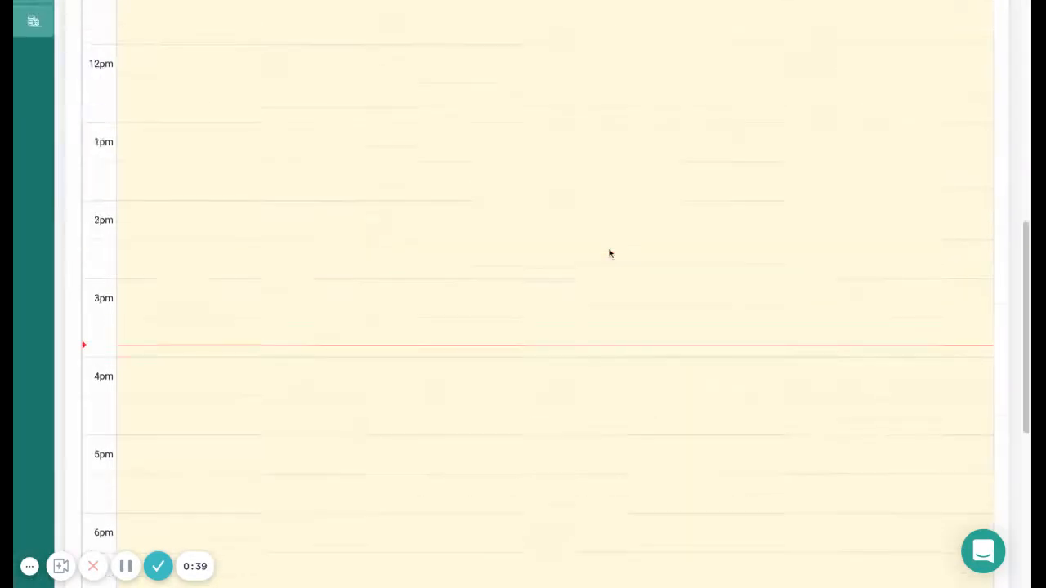
pyautogui.scroll(8, 610, 253)
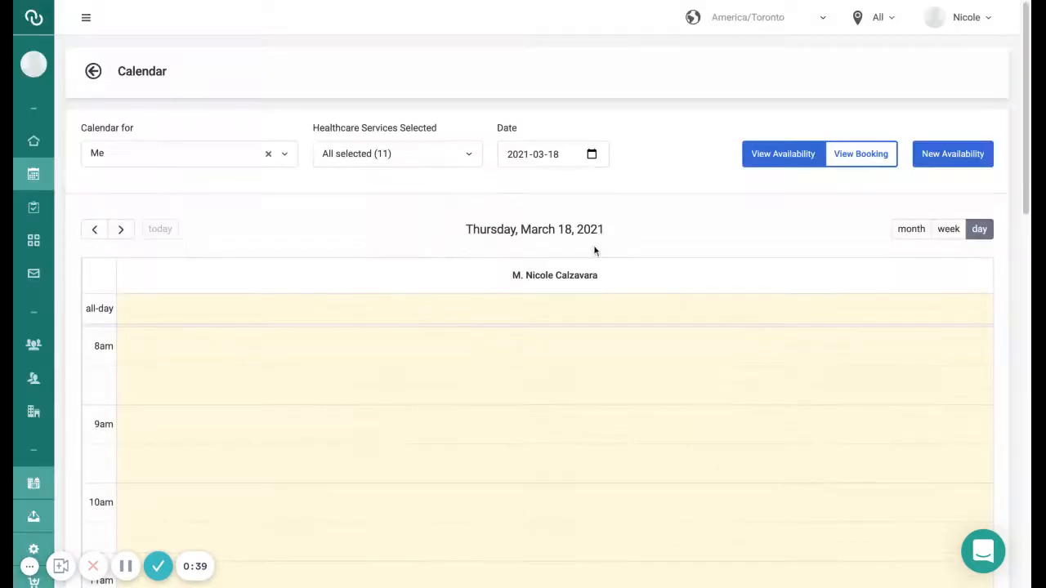
pyautogui.click(956, 166)
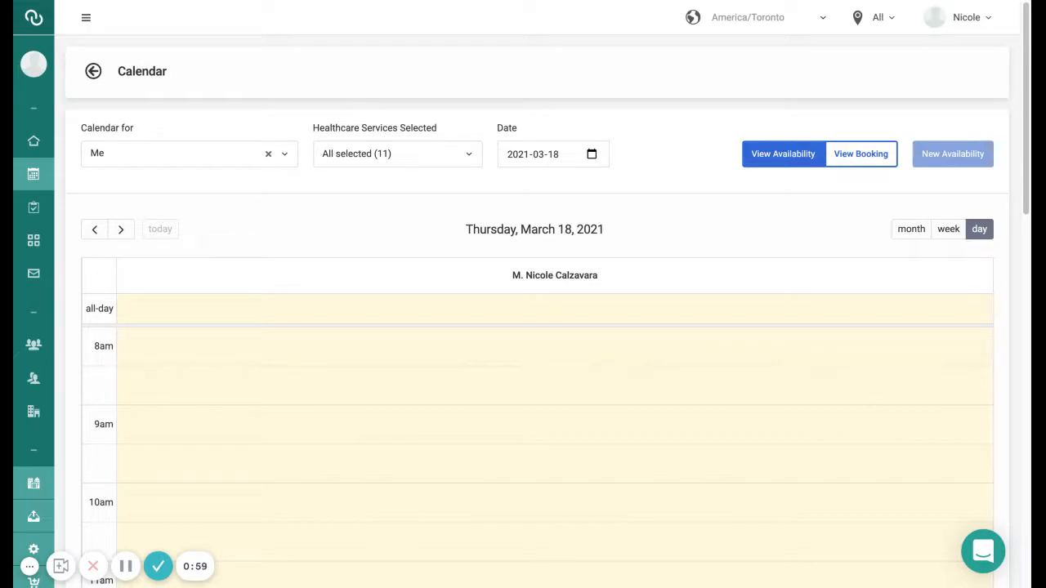
pyautogui.click(953, 154)
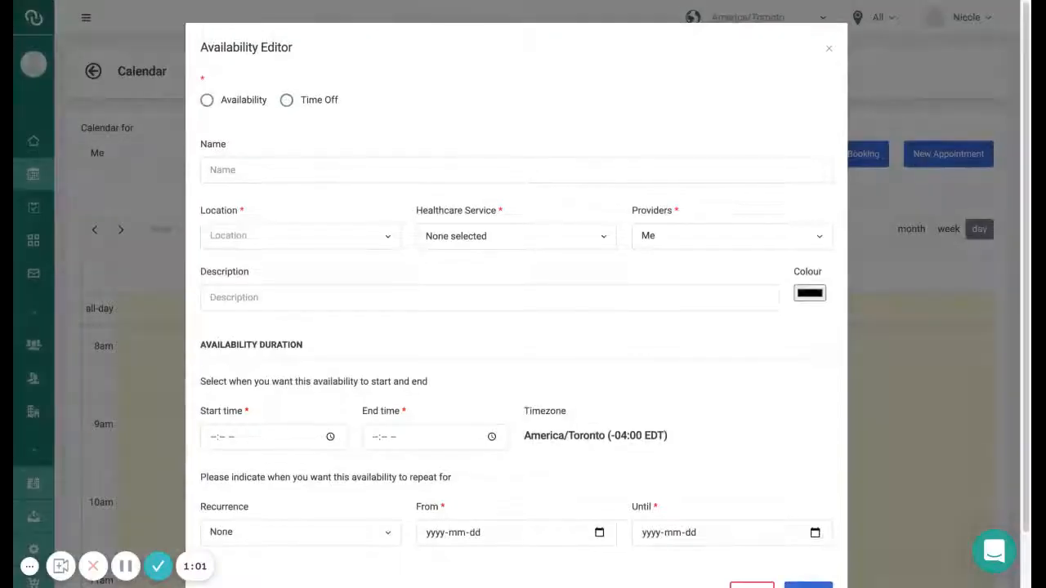
# Step: Set the entry type to Availability, name it Office Hours, and choose Virtual as its location
pyautogui.click(236, 110)
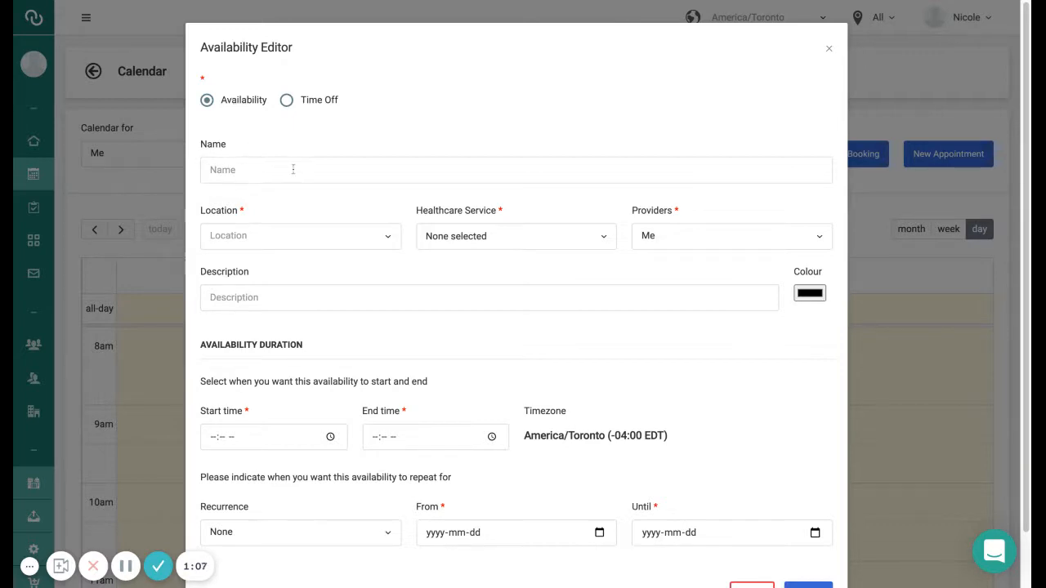
pyautogui.click(293, 169)
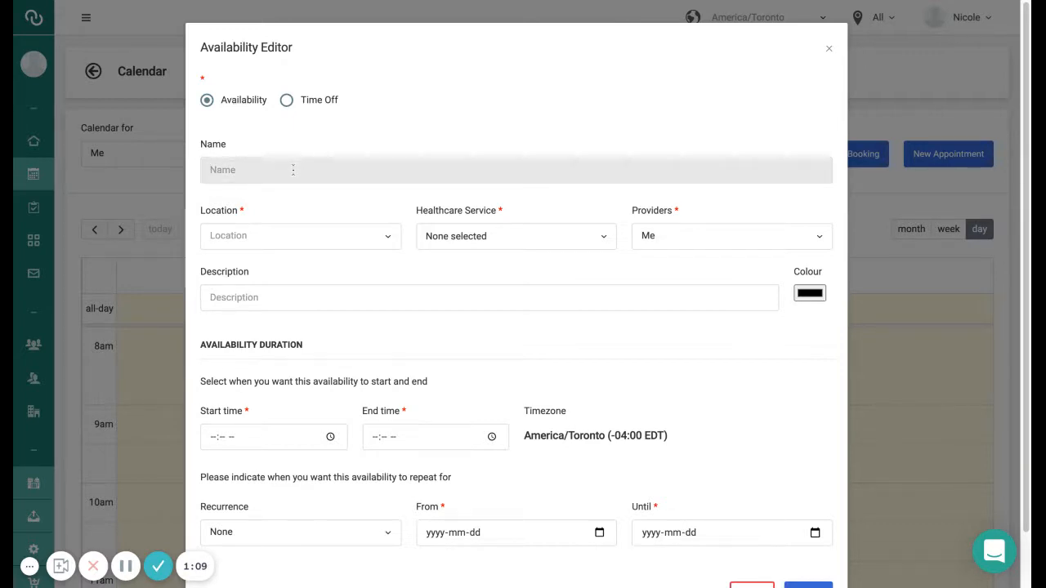
pyautogui.write('Office Hours')
pyautogui.click(276, 237)
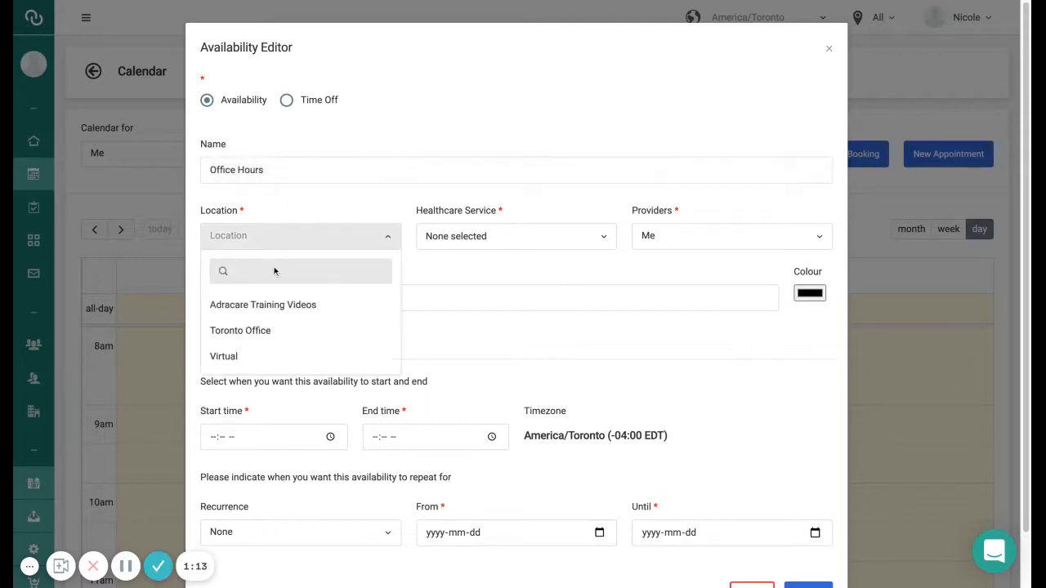
pyautogui.click(264, 357)
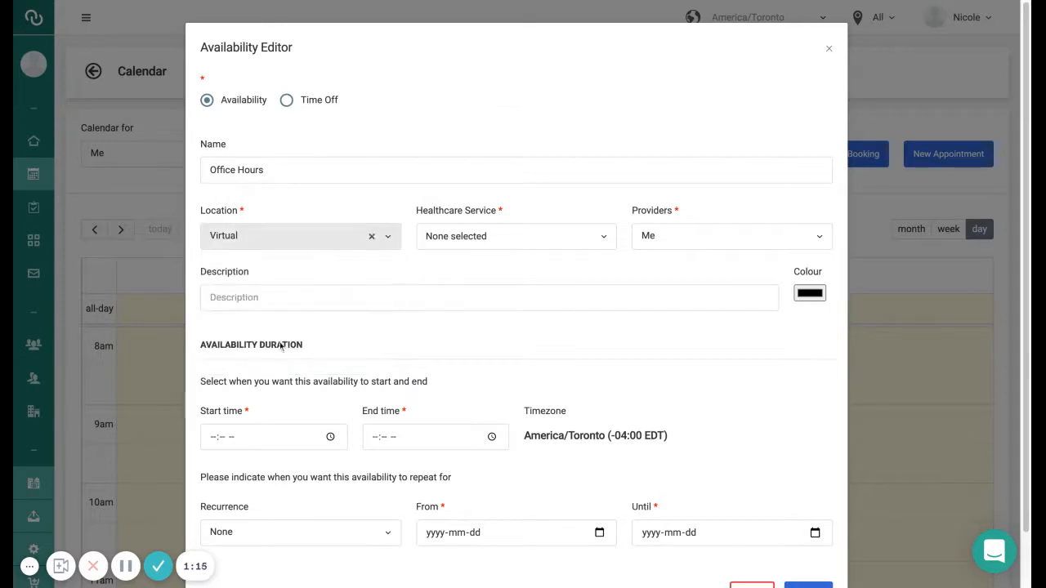
# Step: Assign all healthcare services to the Office Hours availability and set its colour to orange-brown
pyautogui.click(495, 236)
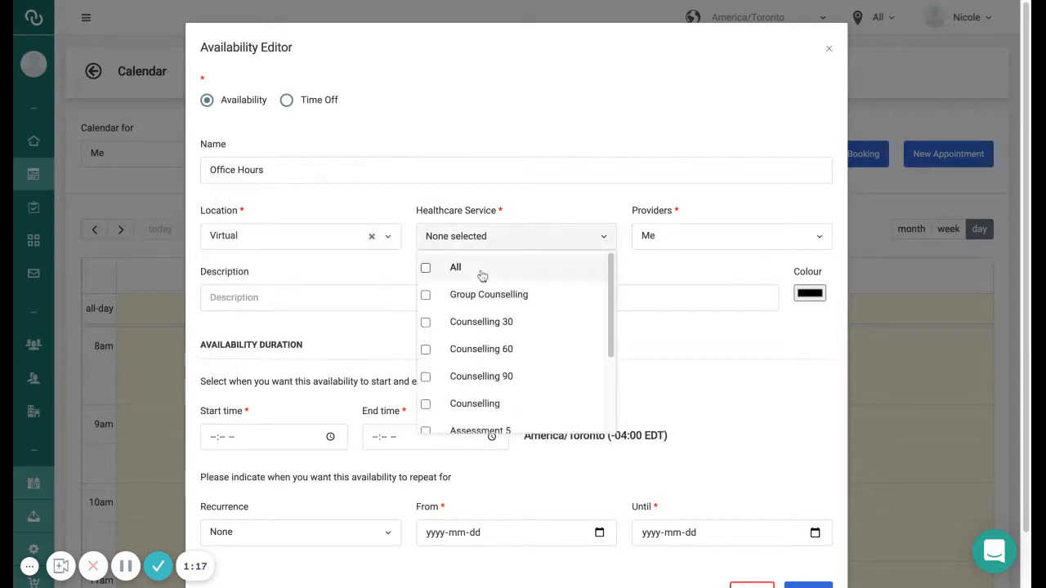
pyautogui.click(483, 274)
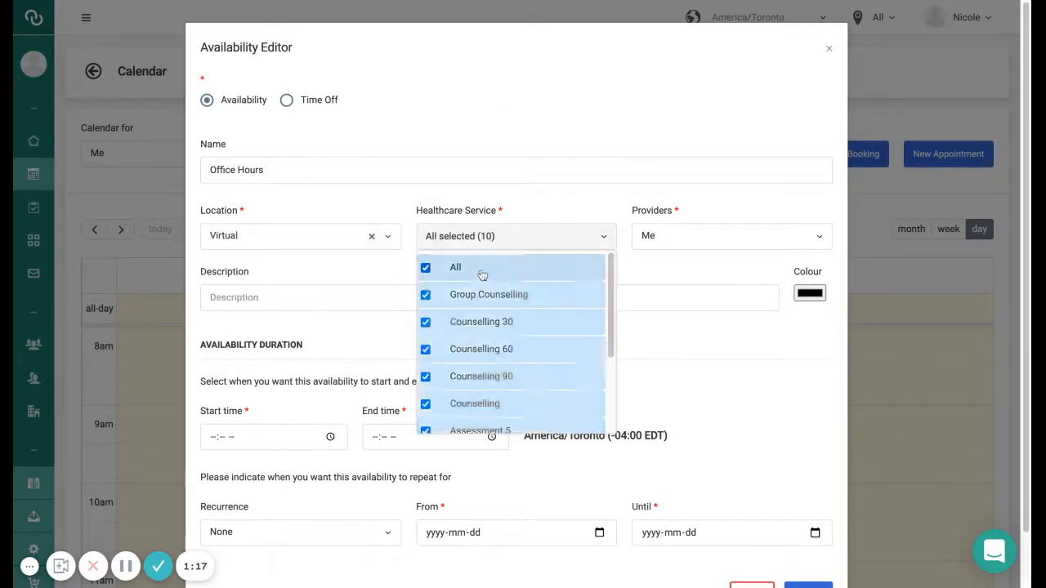
pyautogui.click(538, 242)
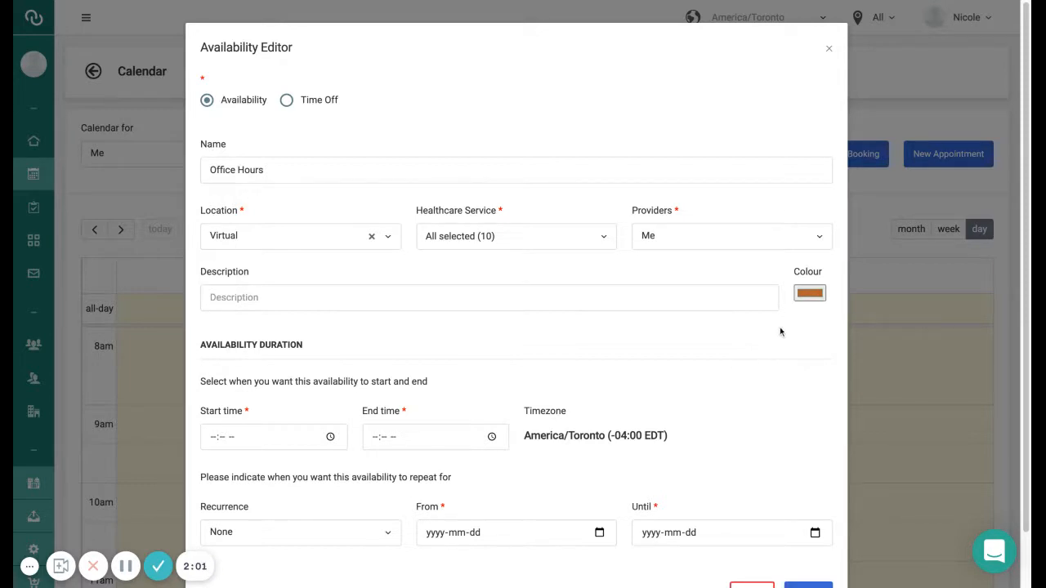
# Step: Set the availability's start time to 09:00 AM and its end time to 05:00 PM
pyautogui.scroll(-2, 776, 327)
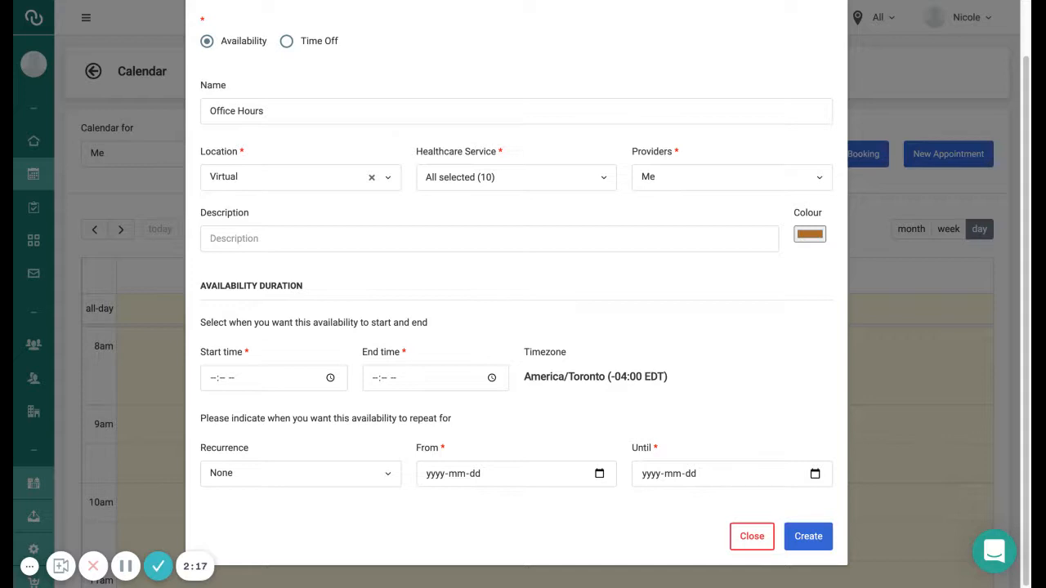
pyautogui.click(210, 383)
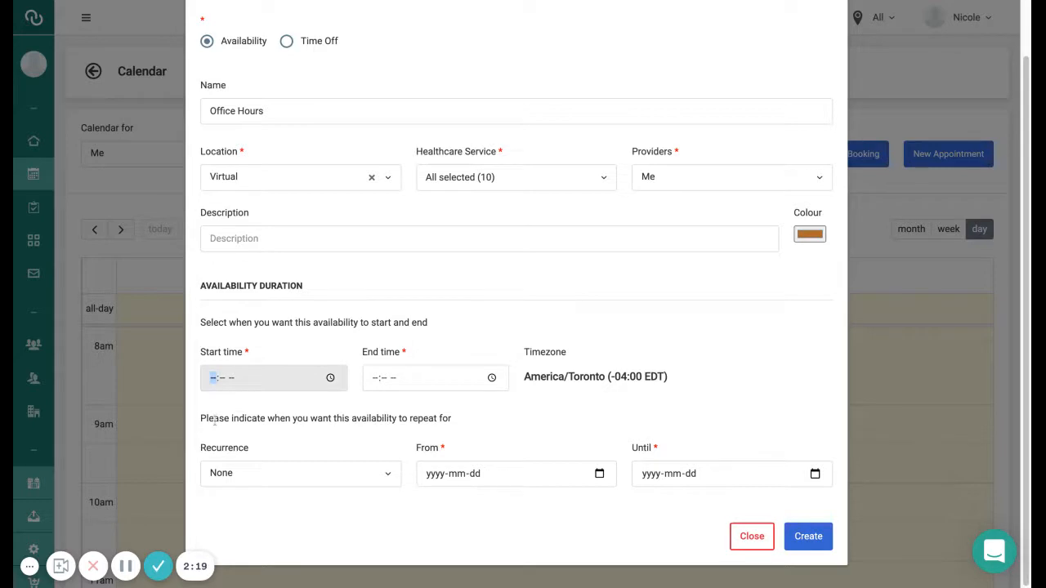
pyautogui.write('0900a')
pyautogui.press('Tab')
pyautogui.write('0500p')
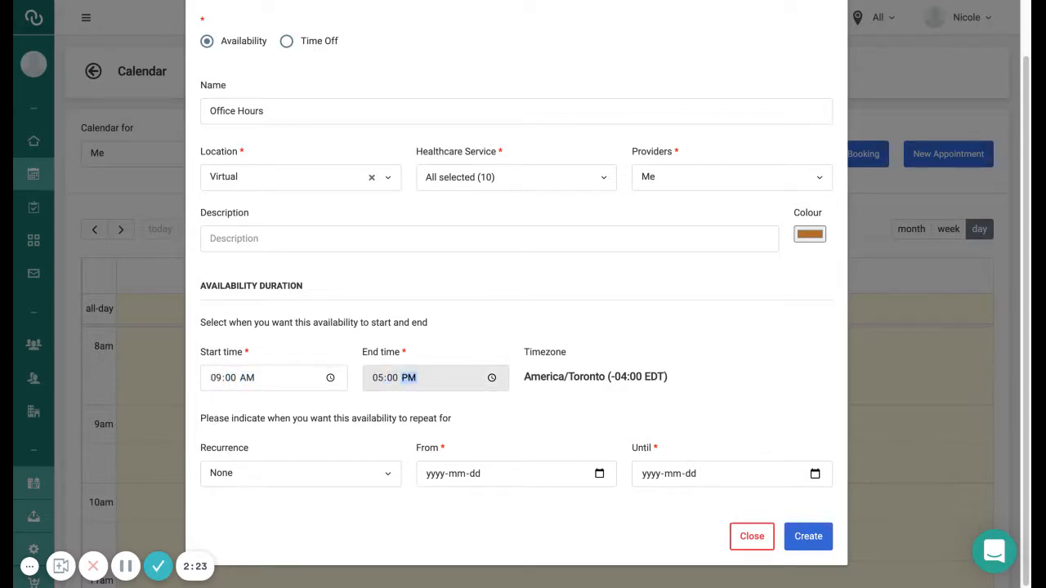
pyautogui.click(314, 352)
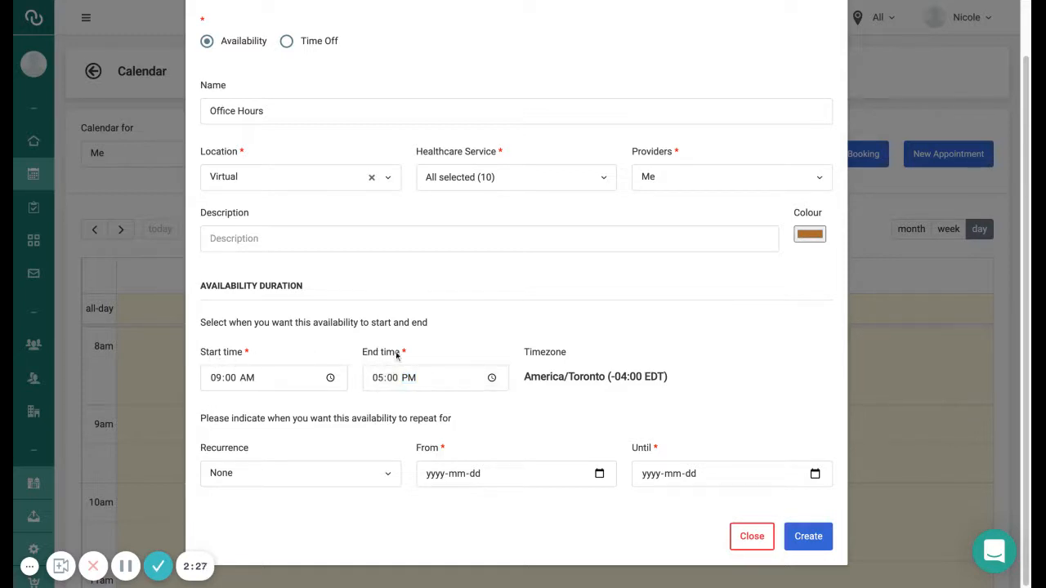
# Step: Make the availability recur daily from 2021-03-18 until 2023-01-18
pyautogui.tripleClick(474, 425)
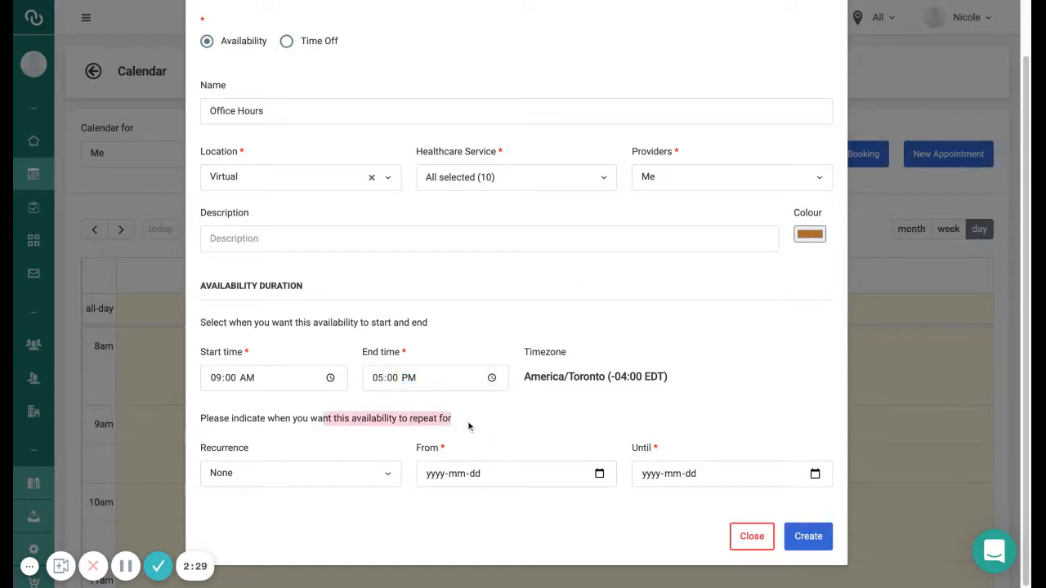
pyautogui.click(333, 434)
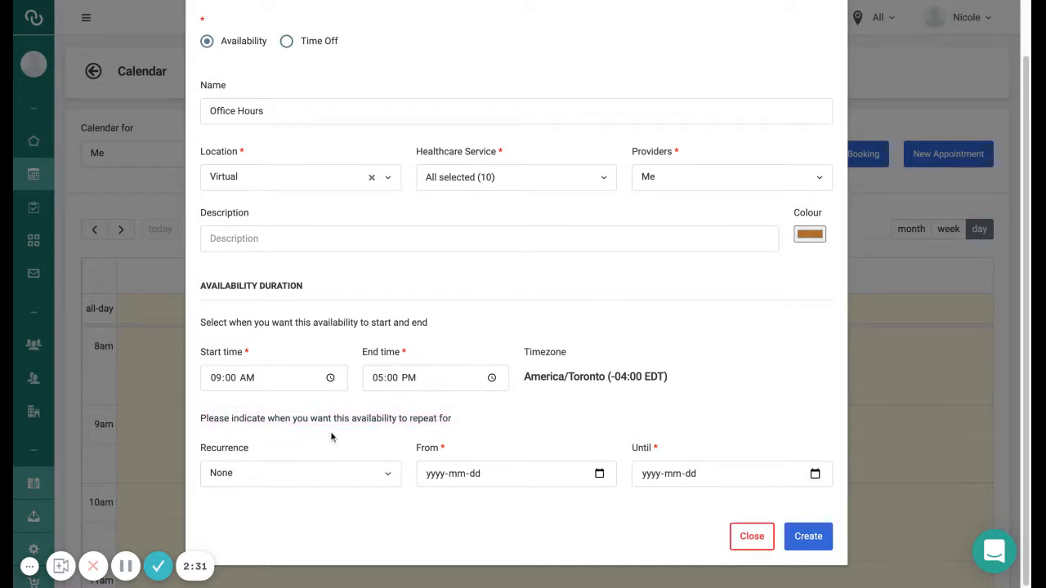
pyautogui.click(308, 481)
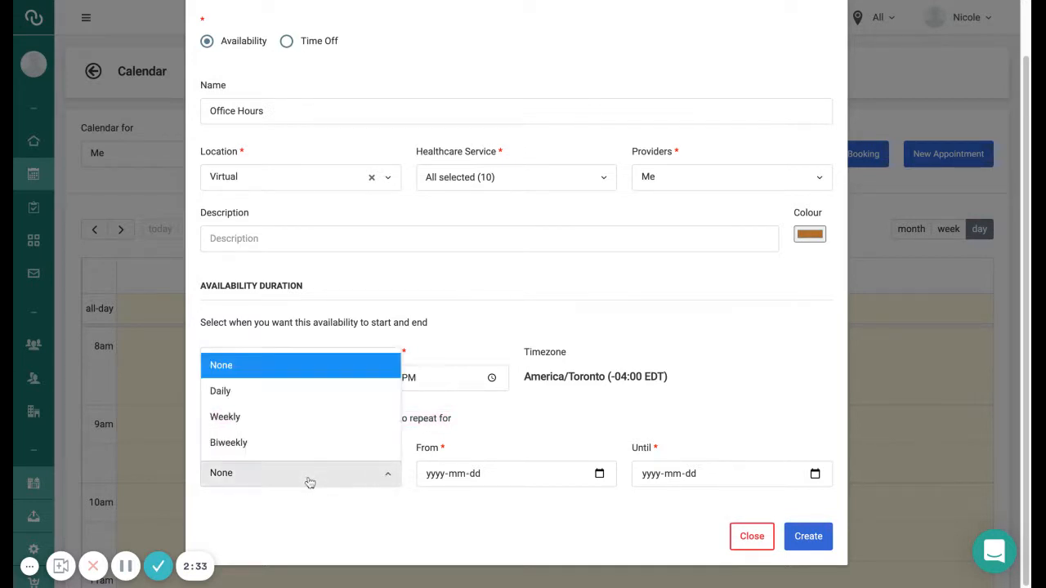
pyautogui.click(266, 395)
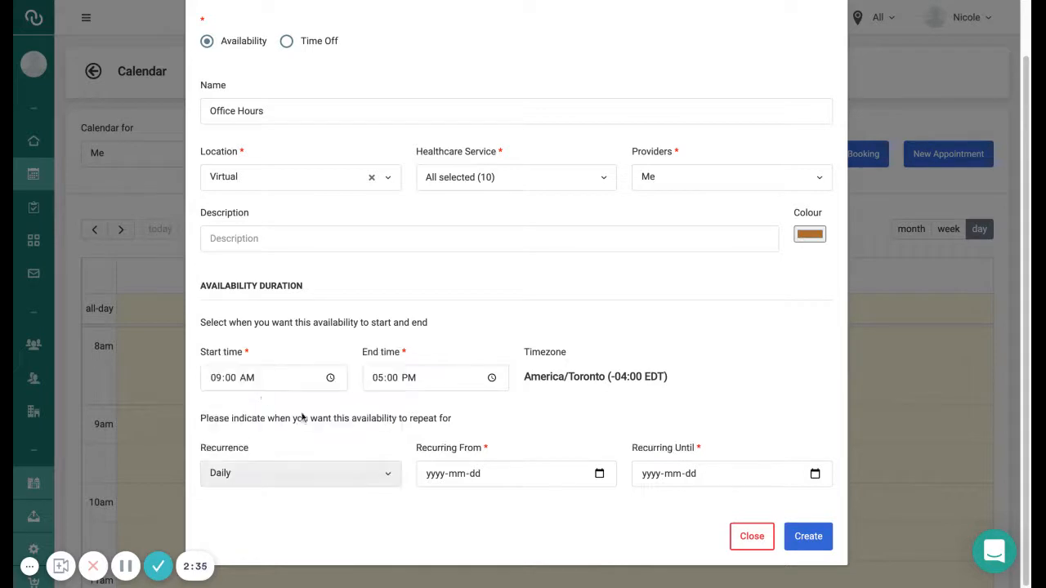
pyautogui.click(602, 473)
pyautogui.write('20210318')
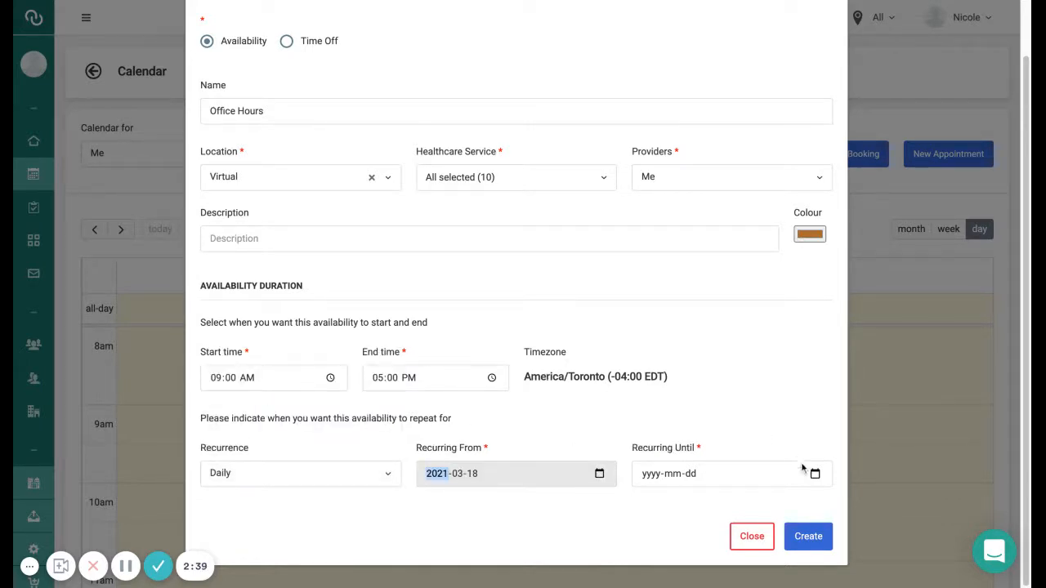
pyautogui.click(805, 473)
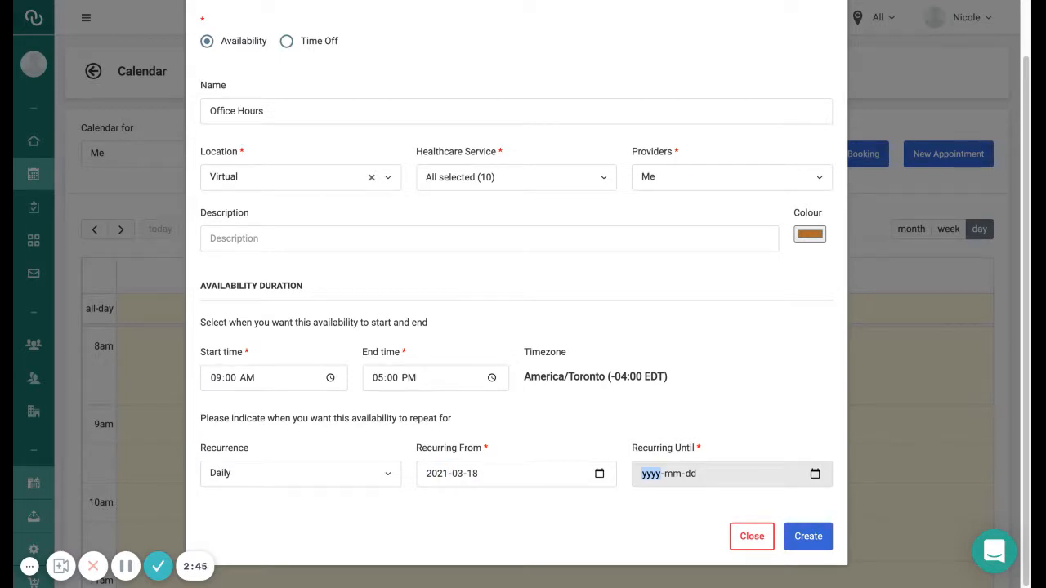
pyautogui.click(667, 475)
pyautogui.click(724, 381)
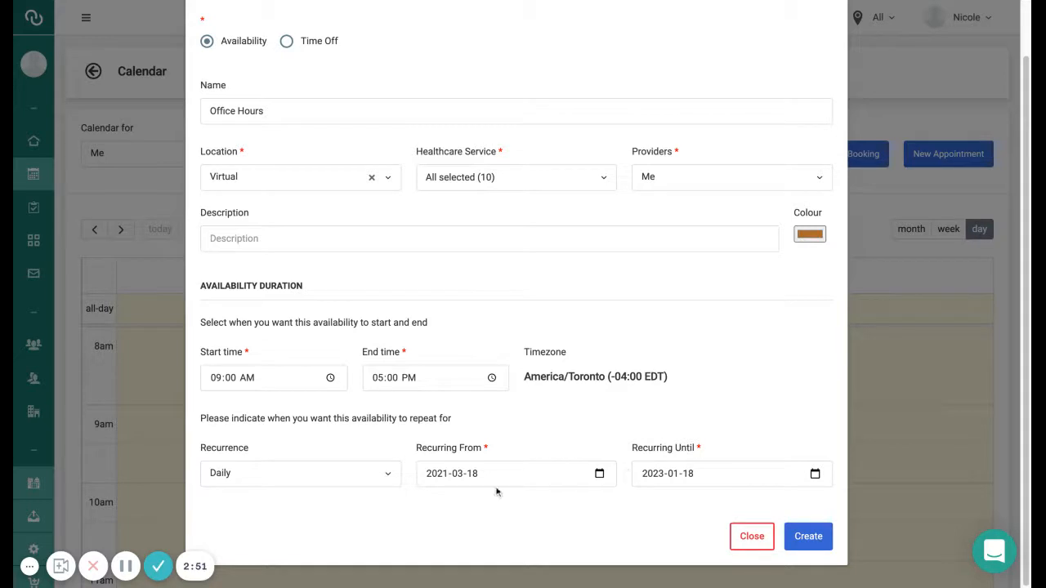
# Step: Check the other recurrence options, keep Daily, and create the Office Hours availability
pyautogui.click(342, 474)
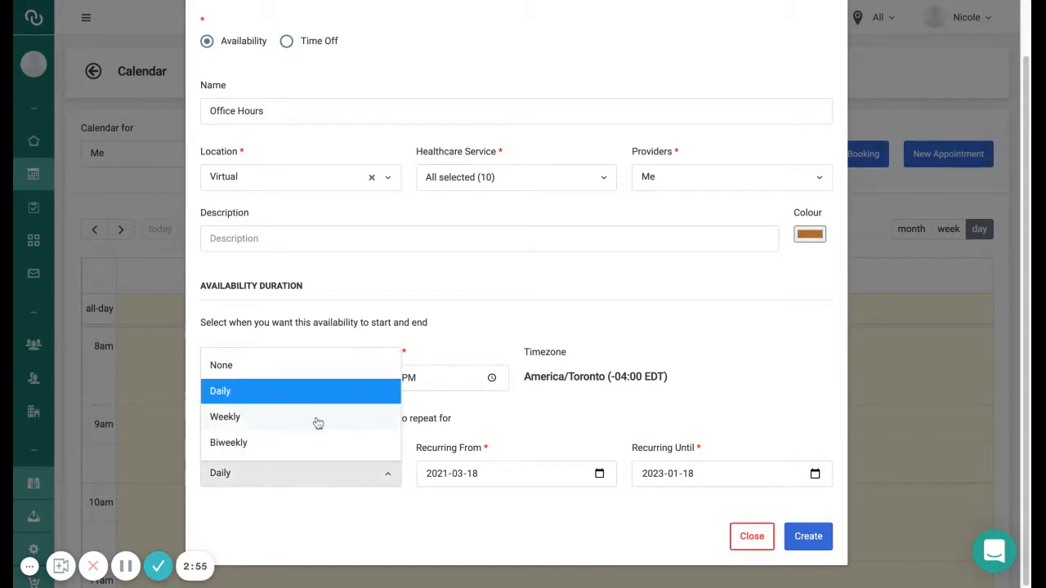
pyautogui.click(546, 521)
pyautogui.click(808, 540)
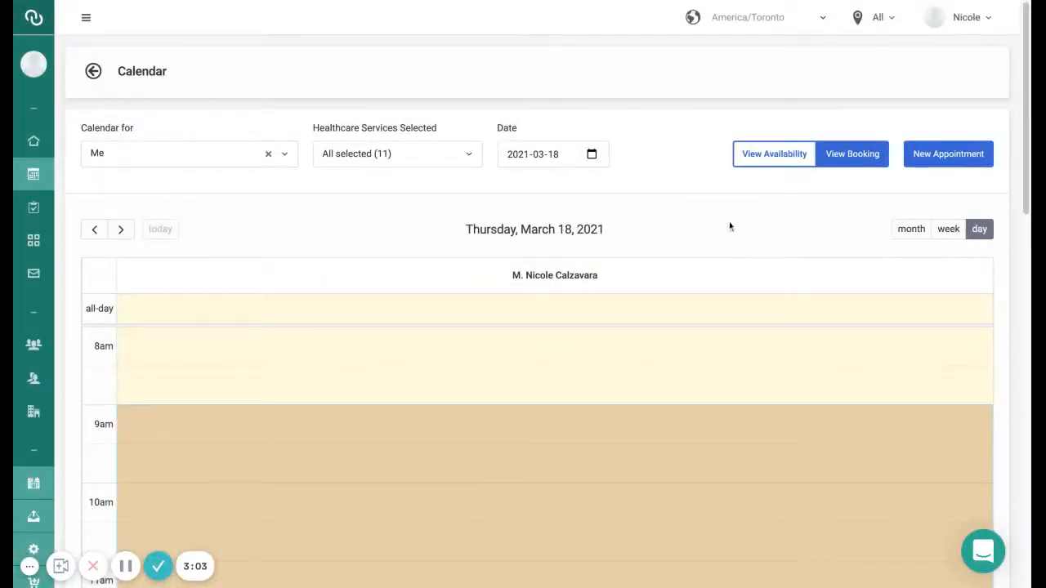
# Step: Examine the Office Hours block and the existing appointments on the March 18, 2021 day calendar
pyautogui.scroll(-3, 463, 334)
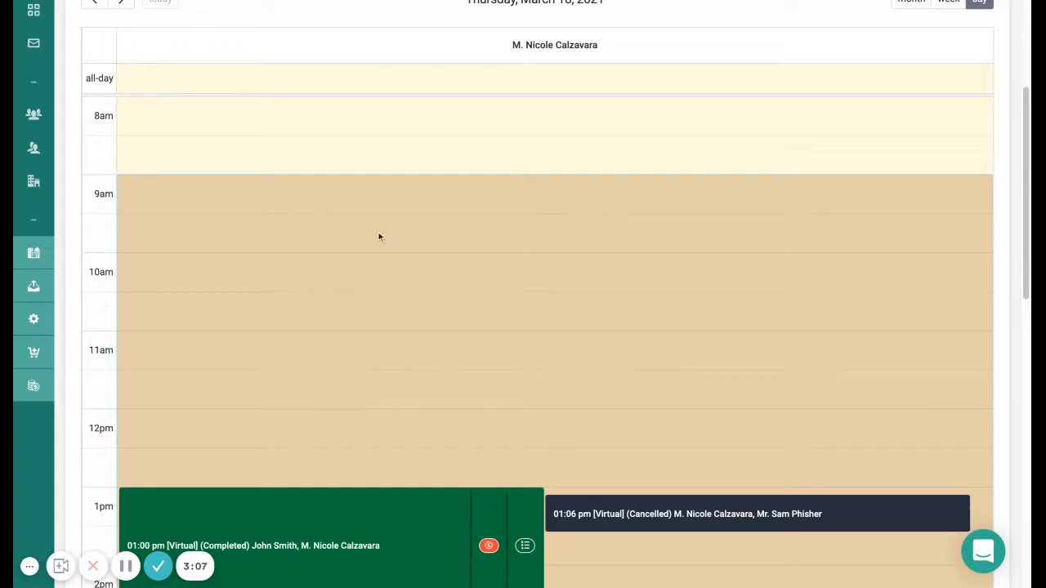
pyautogui.scroll(-1, 233, 278)
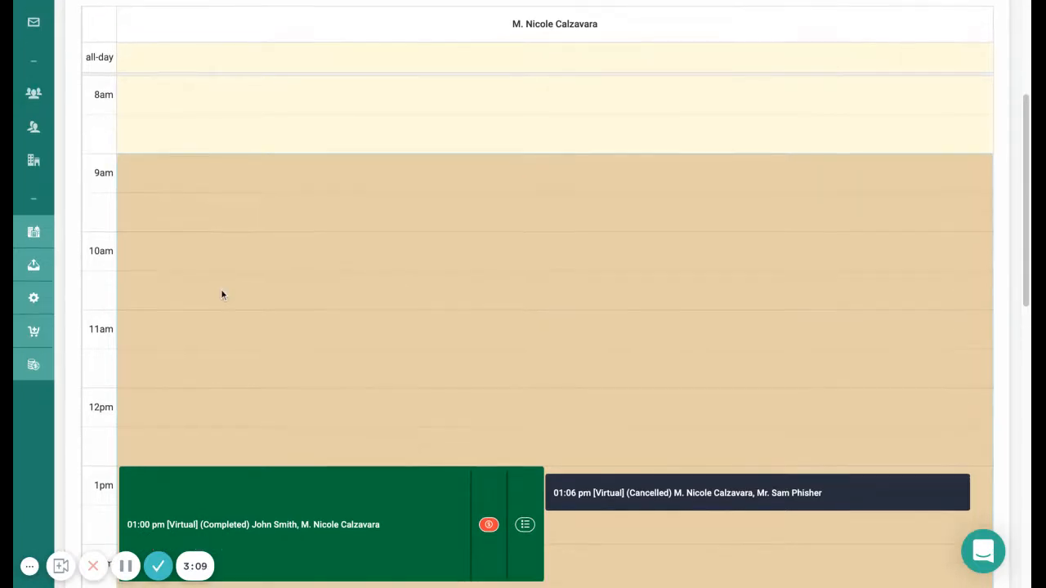
pyautogui.scroll(-5, 209, 459)
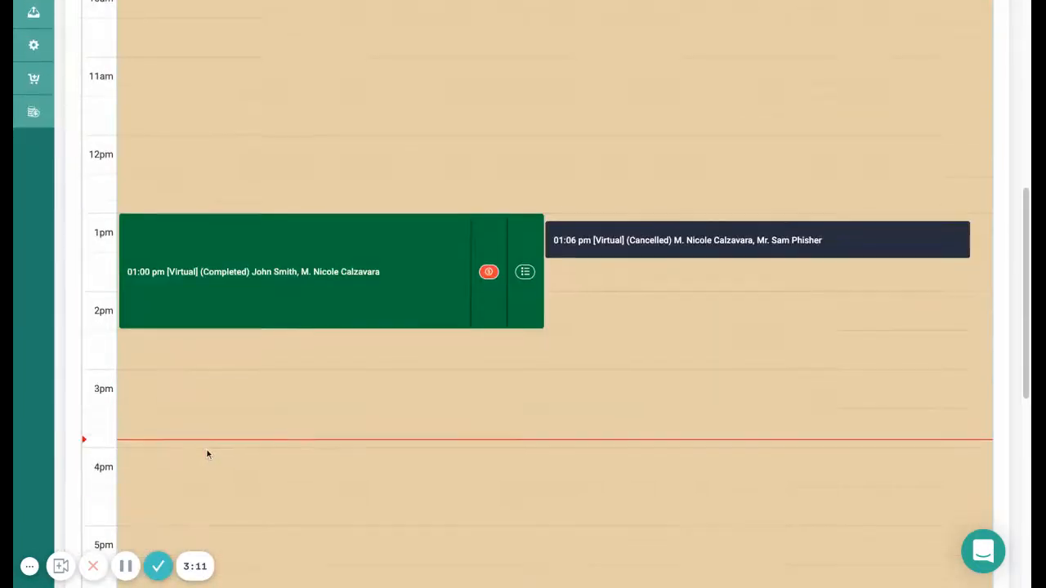
pyautogui.scroll(1, 200, 437)
pyautogui.scroll(-3, 192, 421)
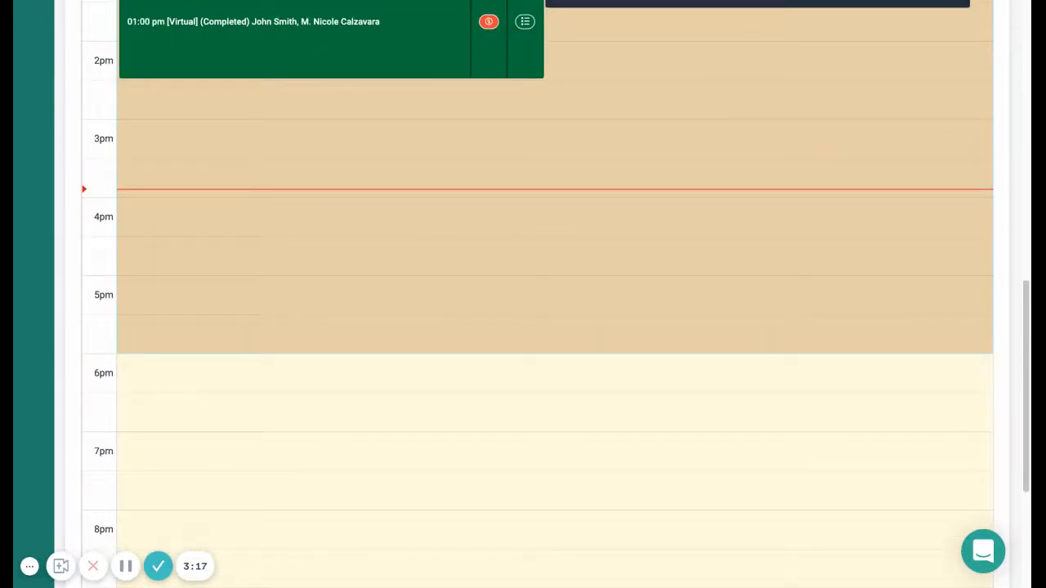
pyautogui.scroll(8, 173, 359)
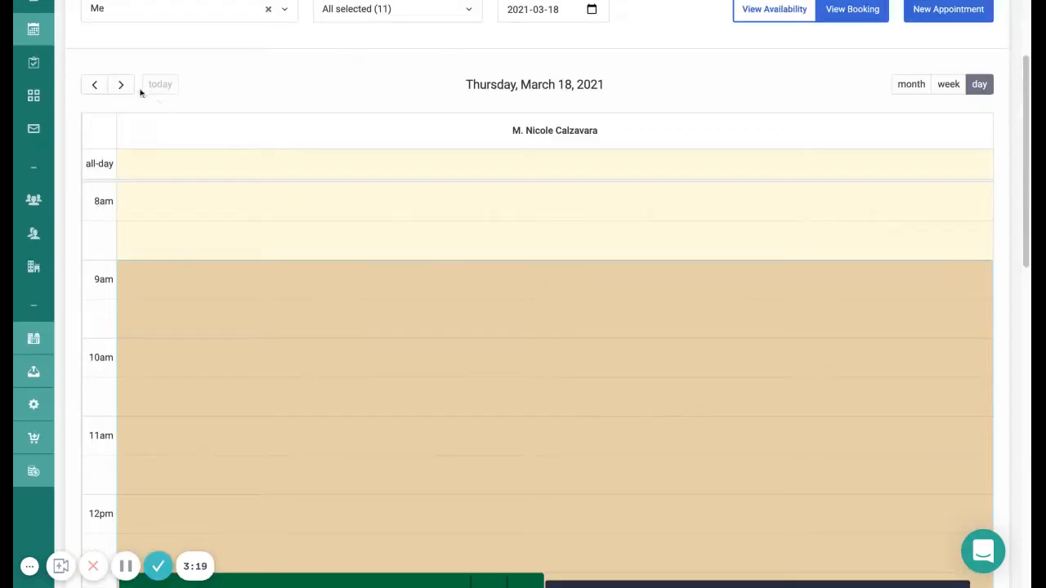
# Step: Check the recurring availability on Friday, March 19, 2021, and return to March 18
pyautogui.click(130, 88)
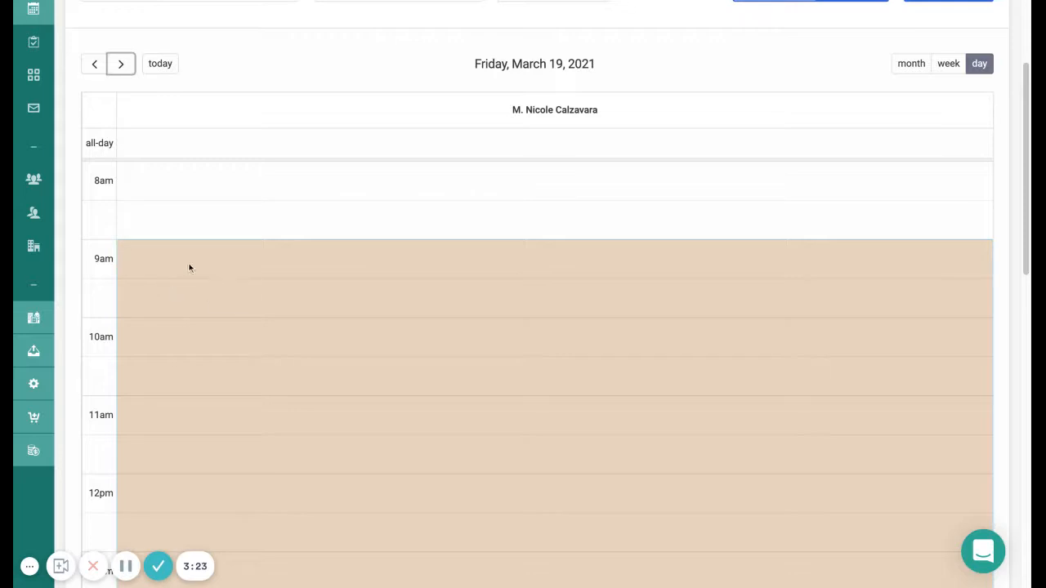
pyautogui.scroll(-2, 183, 308)
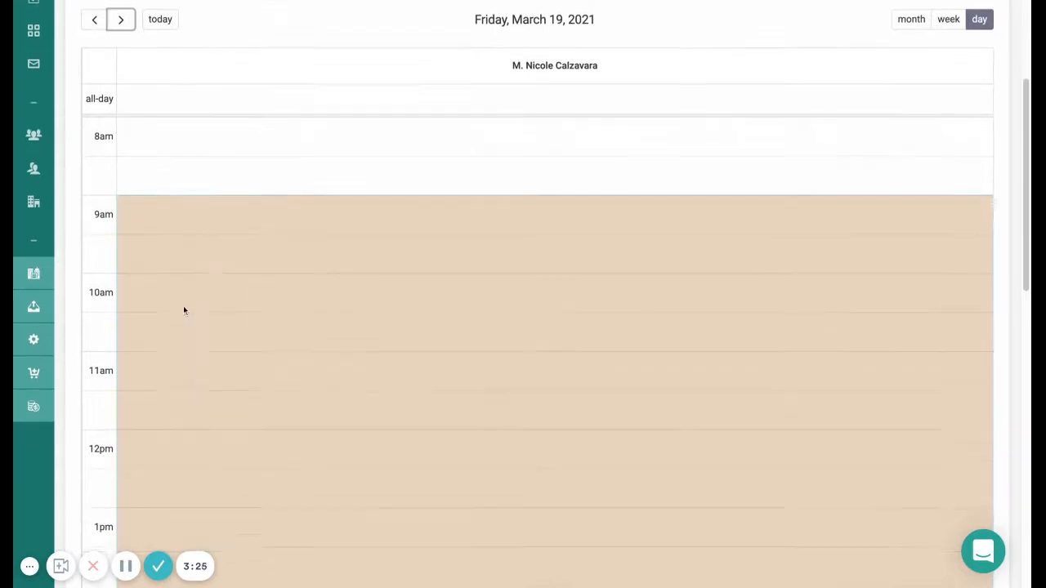
pyautogui.scroll(-6, 183, 309)
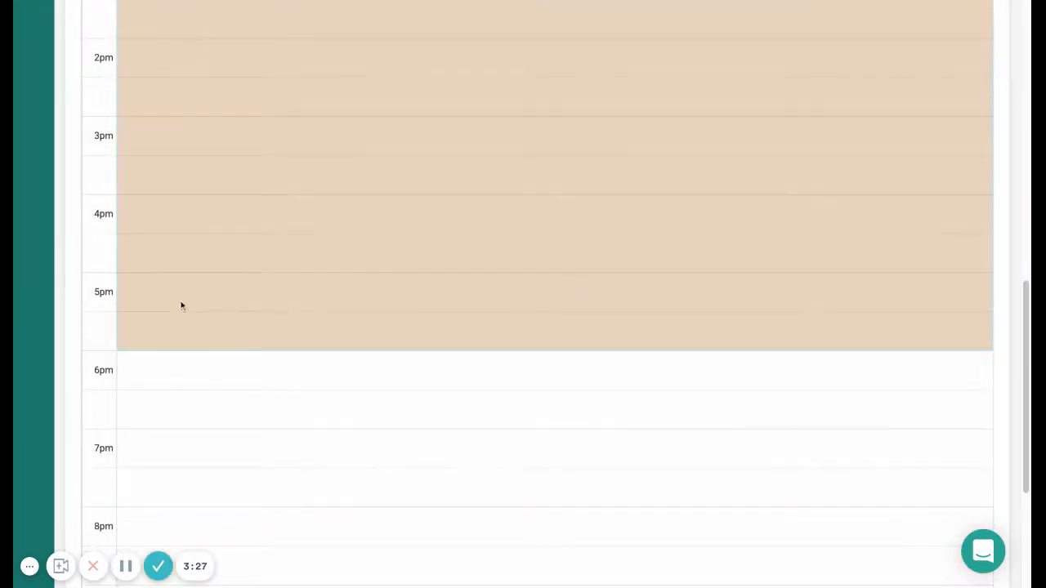
pyautogui.scroll(1, 188, 323)
pyautogui.scroll(6, 190, 337)
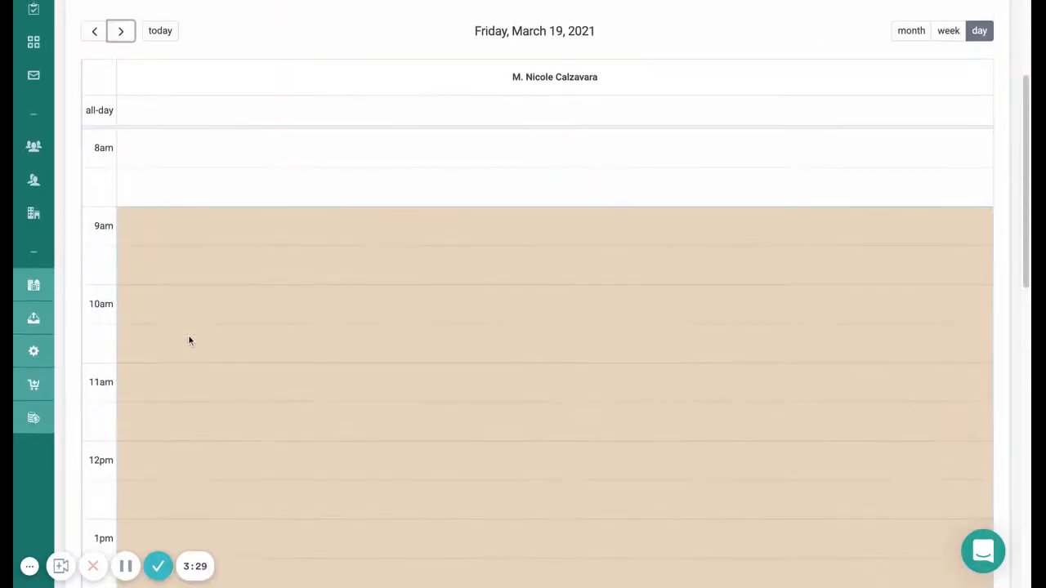
pyautogui.click(94, 33)
pyautogui.scroll(-1, 262, 300)
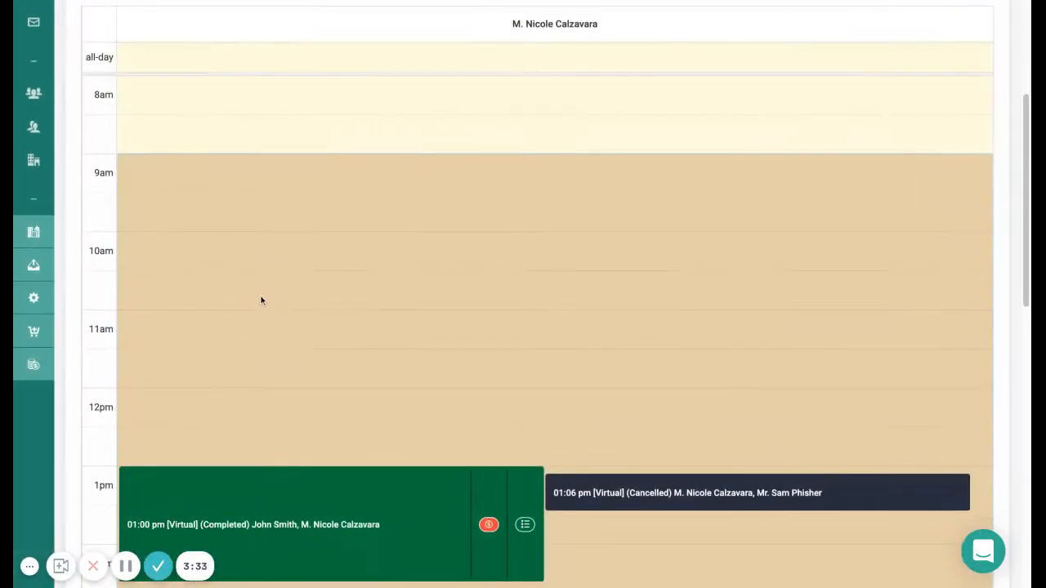
# Step: Start a new appointment on 2021-03-18 and place it from 6:30 to 7:00 PM, outside the office hours
pyautogui.scroll(-2, 261, 300)
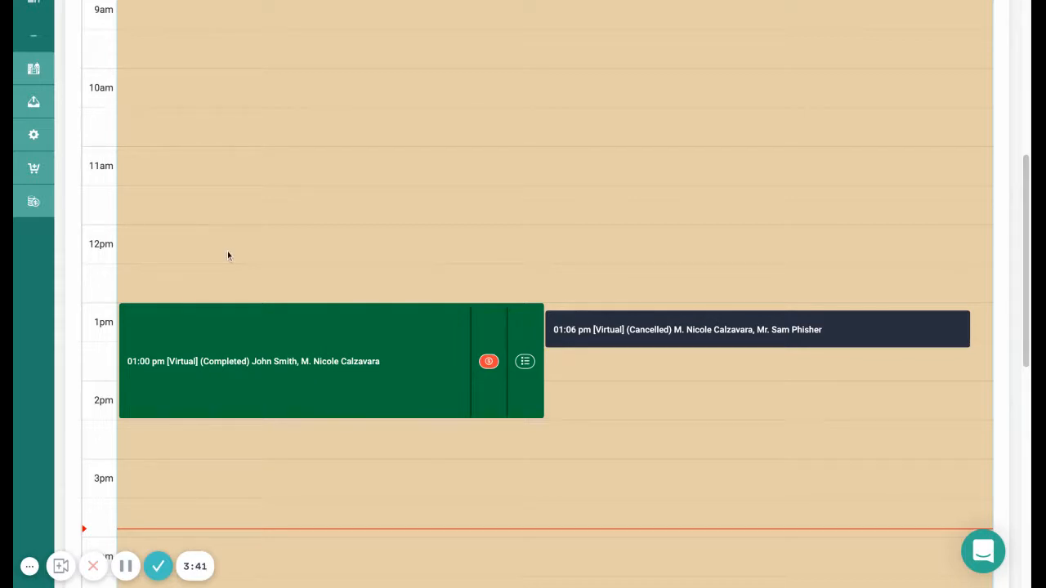
pyautogui.scroll(5, 234, 258)
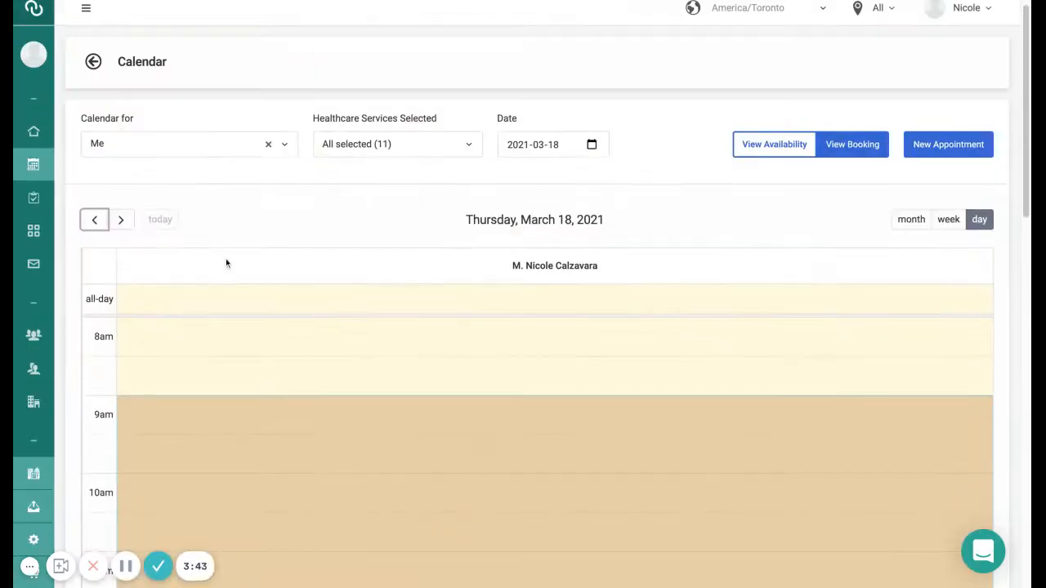
pyautogui.click(952, 147)
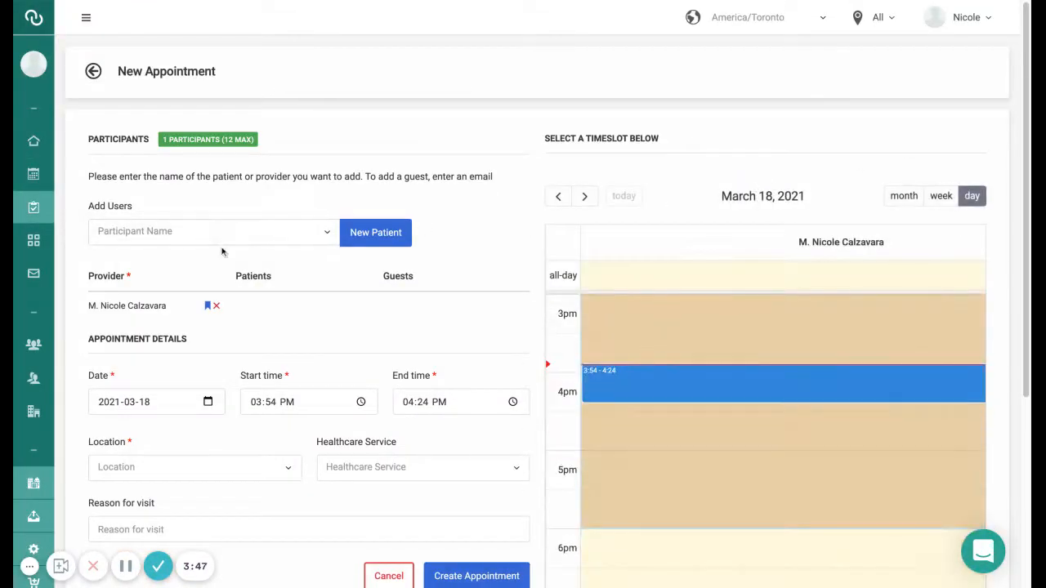
pyautogui.scroll(-1, 333, 284)
pyautogui.scroll(-2, 333, 285)
pyautogui.click(675, 406)
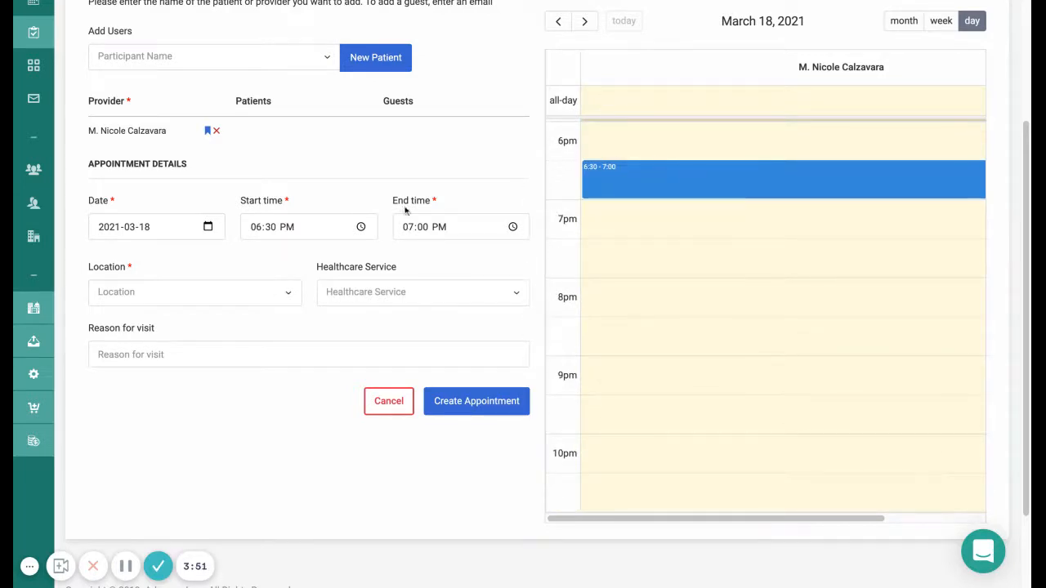
# Step: Add the patient as a participant and set location Virtual and healthcare service Group Counselling (60 min) for the appointment
pyautogui.scroll(1, 269, 223)
pyautogui.scroll(1, 270, 222)
pyautogui.click(256, 80)
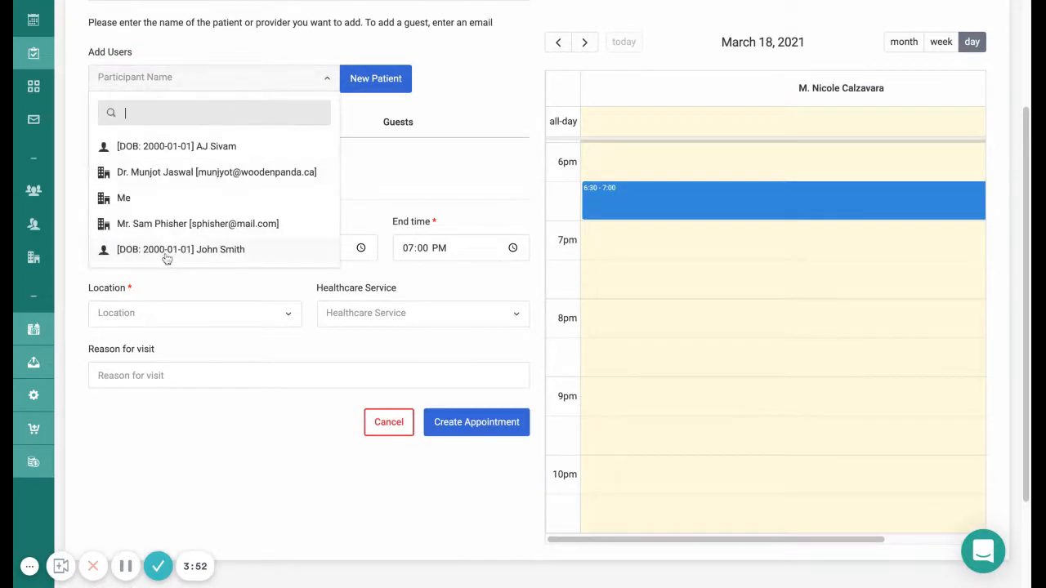
pyautogui.click(168, 250)
pyautogui.click(213, 312)
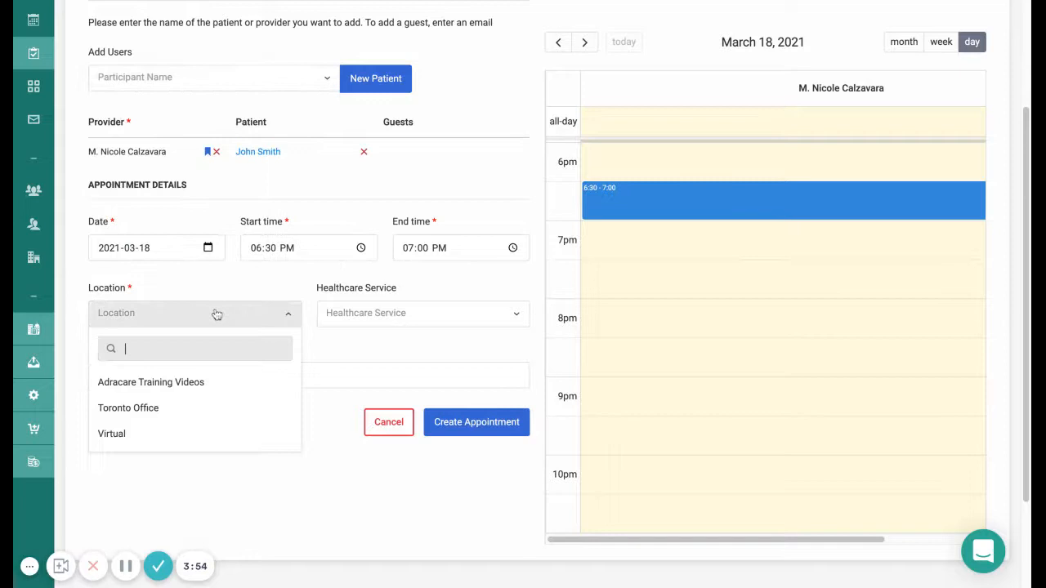
pyautogui.click(136, 435)
pyautogui.click(419, 312)
pyautogui.click(384, 377)
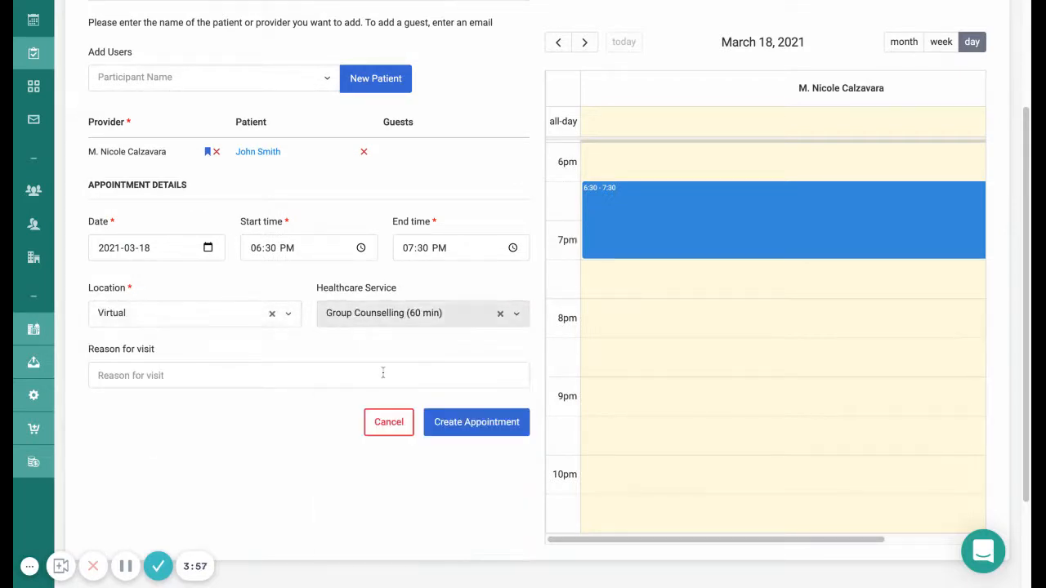
# Step: Try to create the out-of-hours appointment, return to the booking without overriding, and go back to the calendar
pyautogui.click(481, 429)
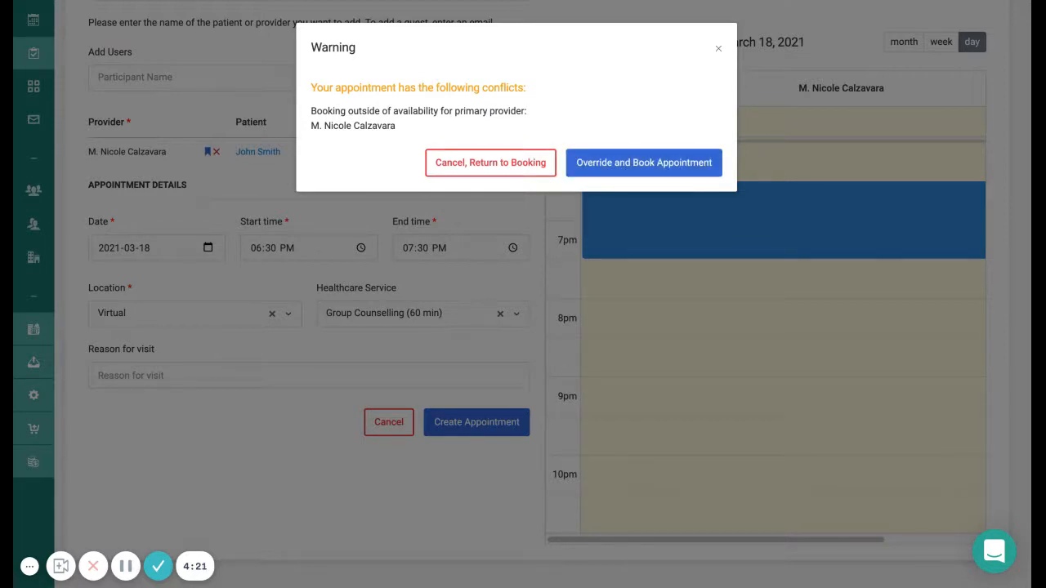
pyautogui.click(488, 165)
pyautogui.scroll(2, 485, 170)
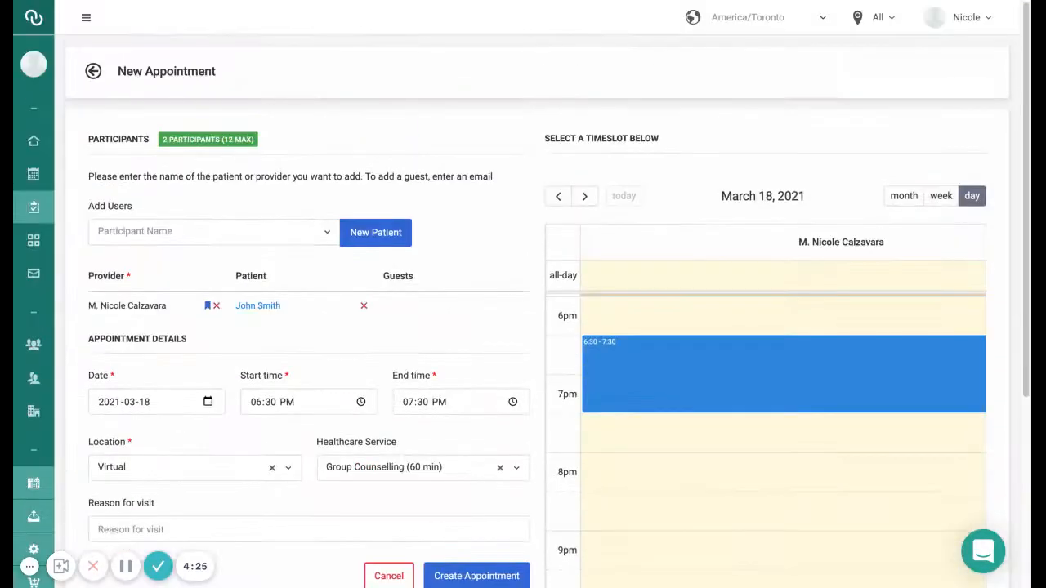
pyautogui.click(93, 71)
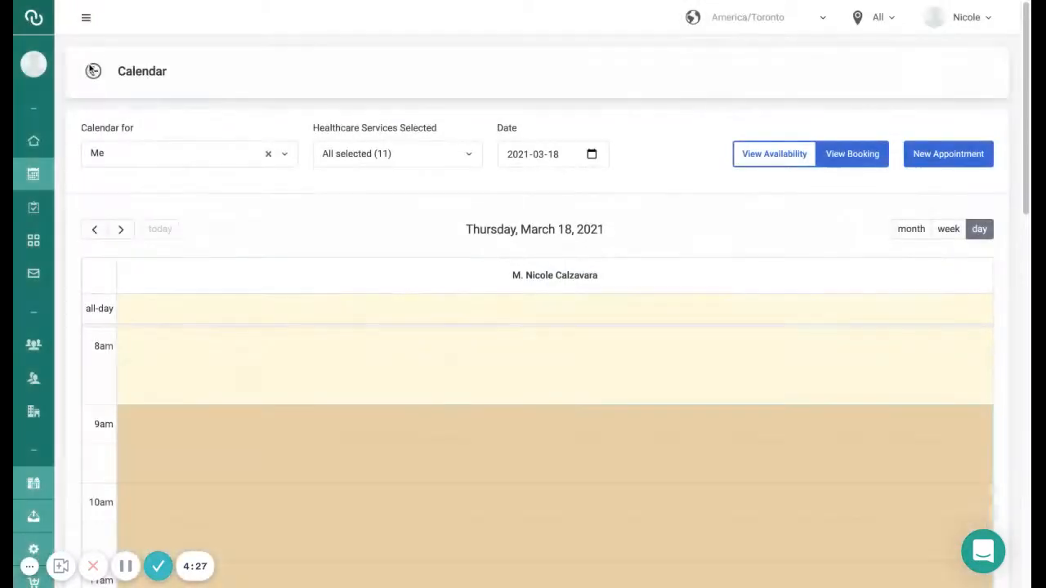
# Step: Show the calendar's availability and examine the Office Hours block on March 18, 2021
pyautogui.click(764, 152)
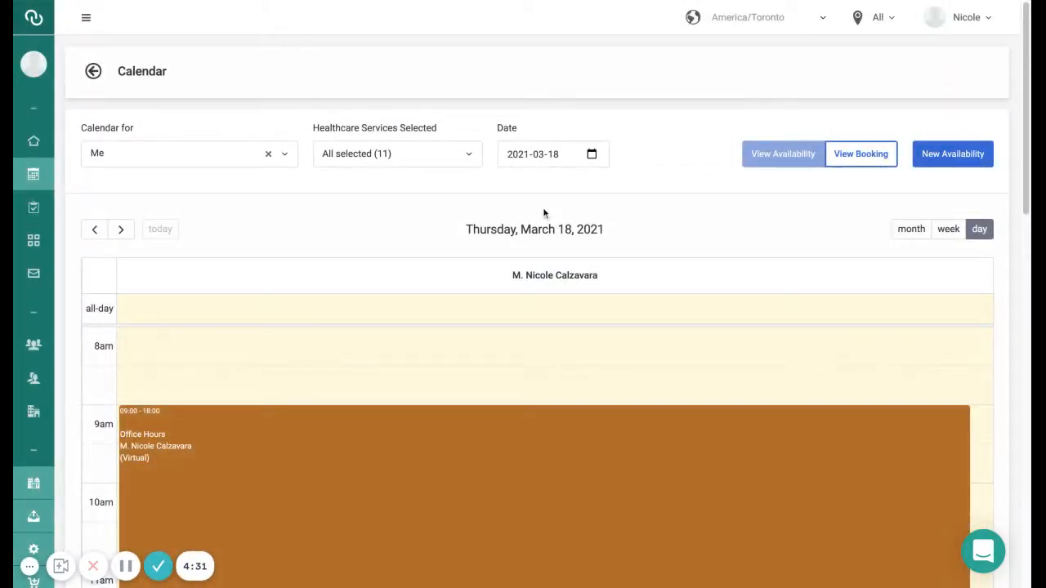
pyautogui.scroll(-4, 374, 420)
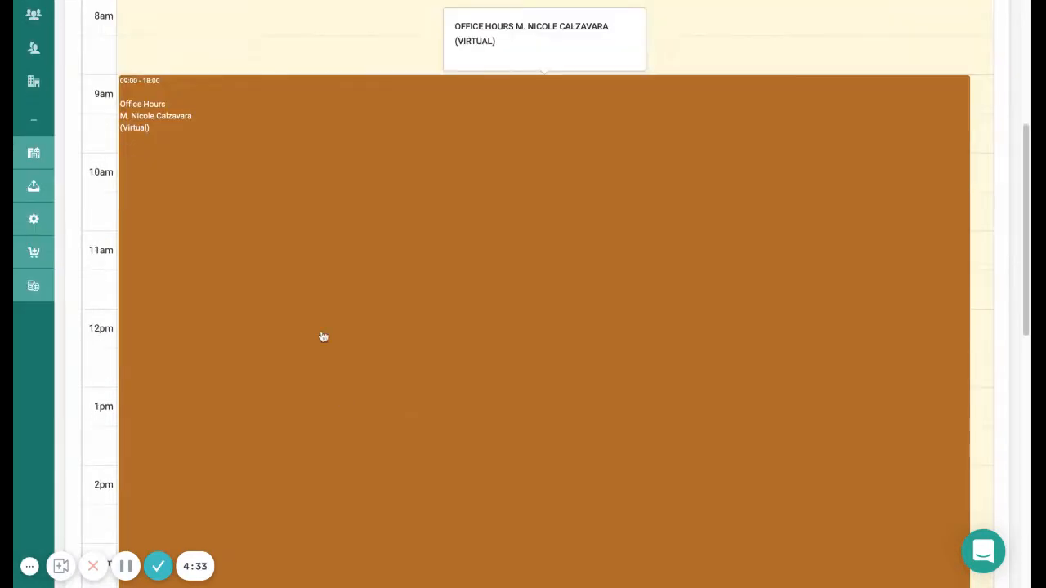
pyautogui.scroll(1, 422, 316)
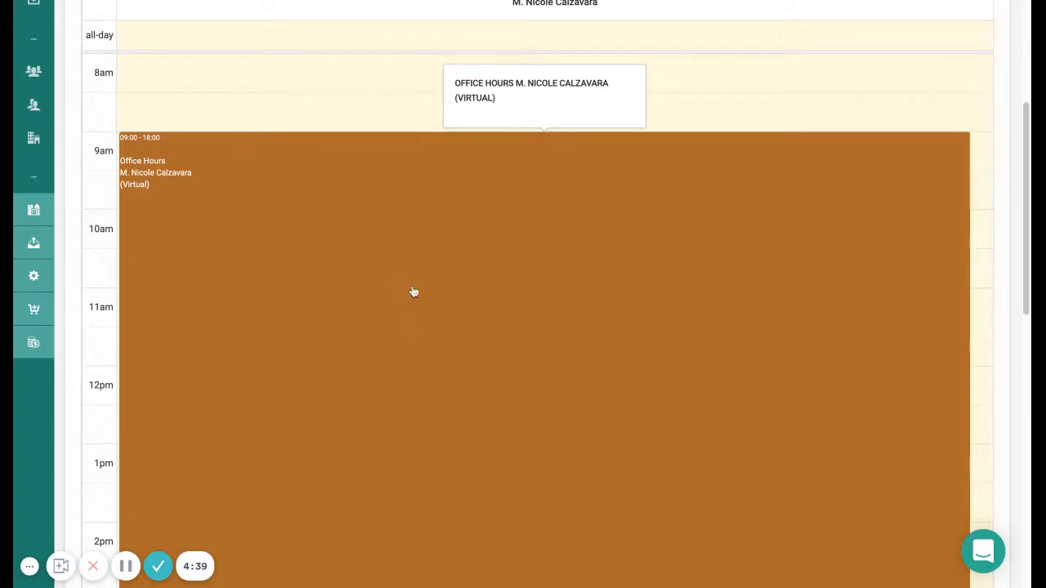
pyautogui.scroll(1, 413, 291)
pyautogui.scroll(1, 414, 360)
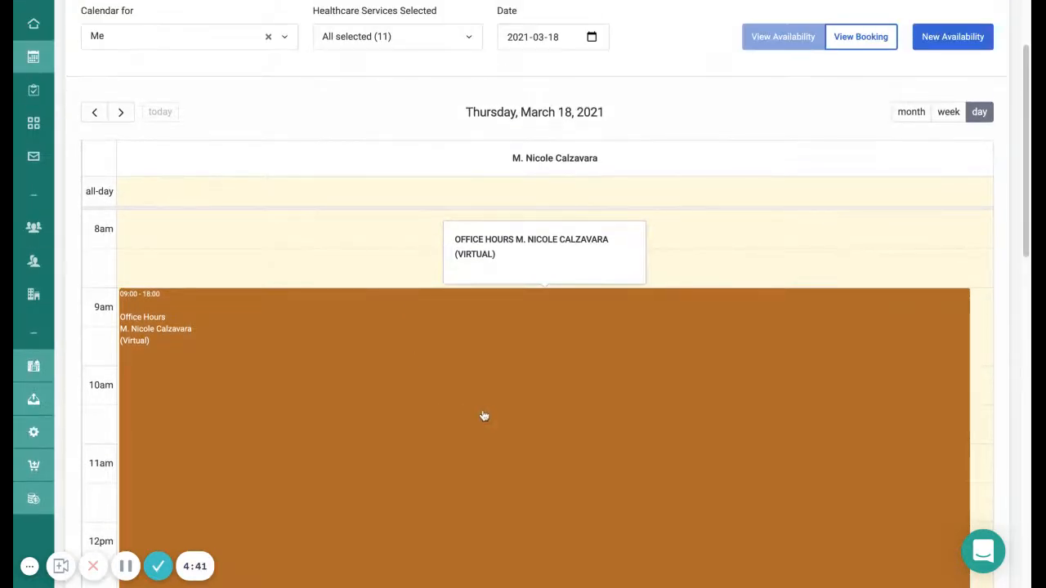
pyautogui.scroll(1, 487, 415)
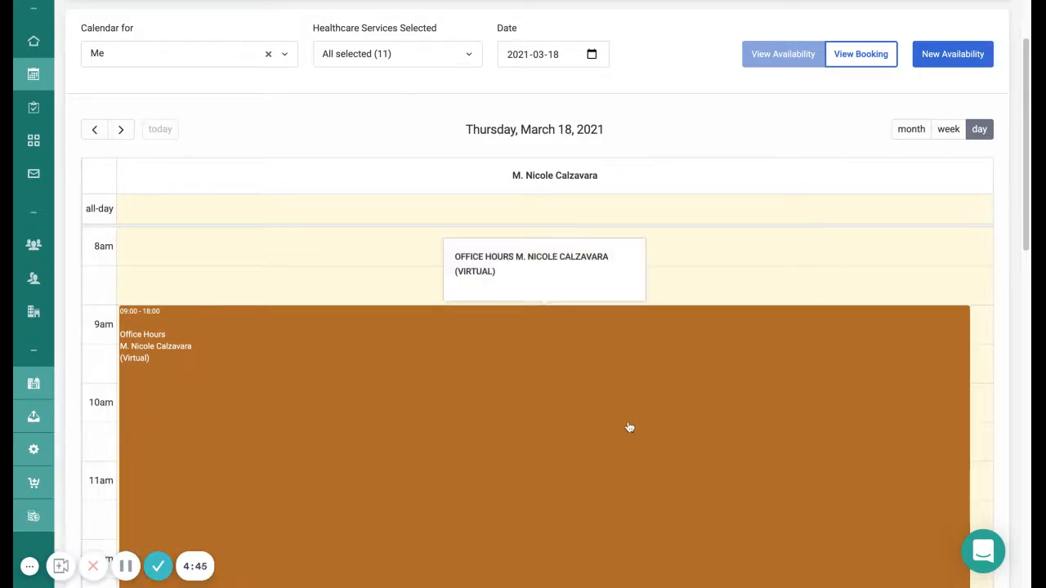
# Step: Open the March 18 Office Hours block for editing, compare the single-event and all-events options, and choose to edit this event only
pyautogui.click(550, 403)
pyautogui.click(532, 144)
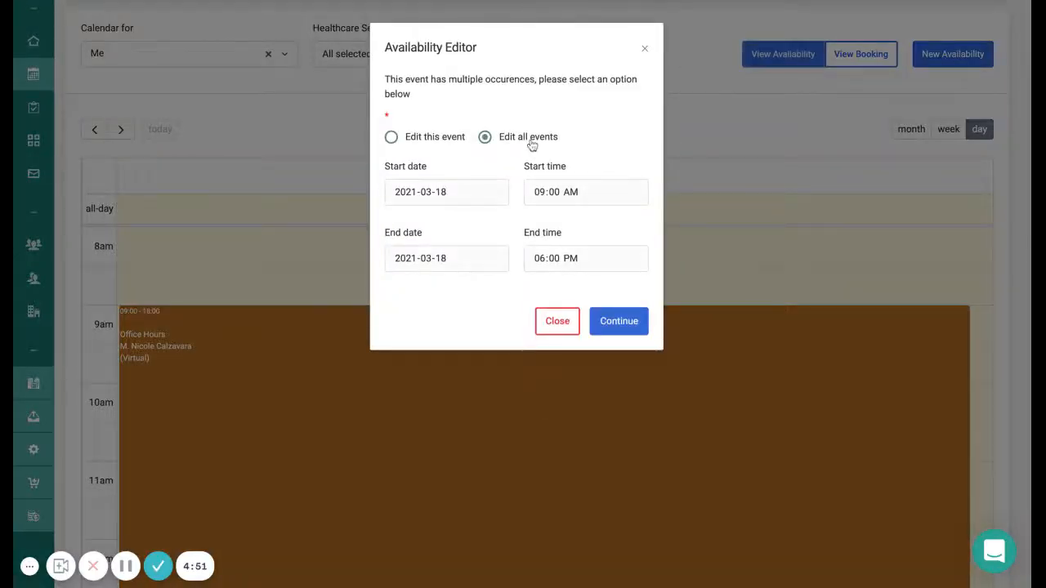
pyautogui.click(426, 140)
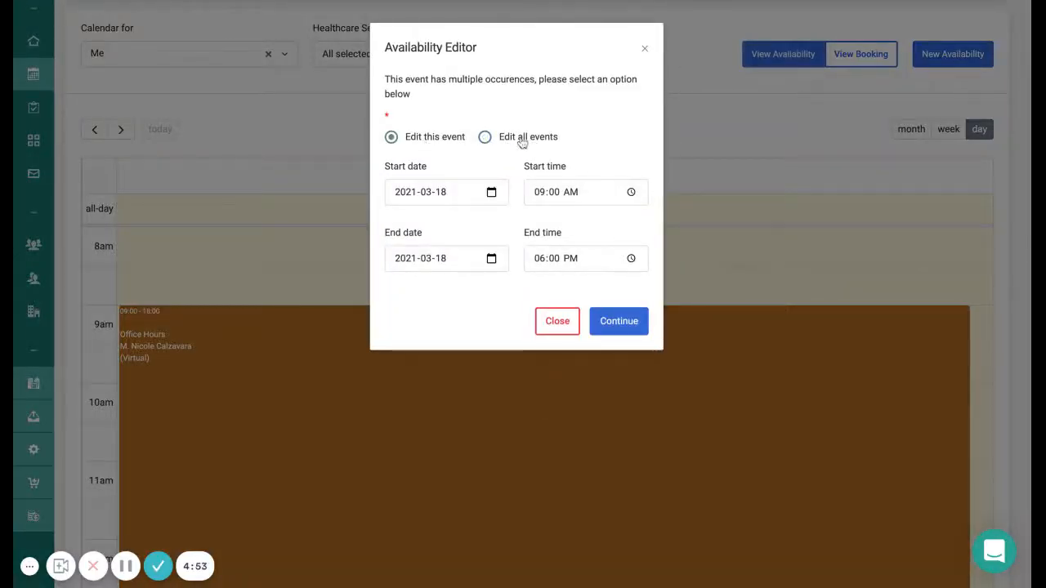
pyautogui.click(521, 141)
pyautogui.click(434, 140)
pyautogui.click(502, 137)
pyautogui.click(438, 142)
pyautogui.click(513, 139)
pyautogui.click(441, 140)
# Step: Set the end time of the single March 18 Office Hours event to 05:00 PM and save the change
pyautogui.click(540, 260)
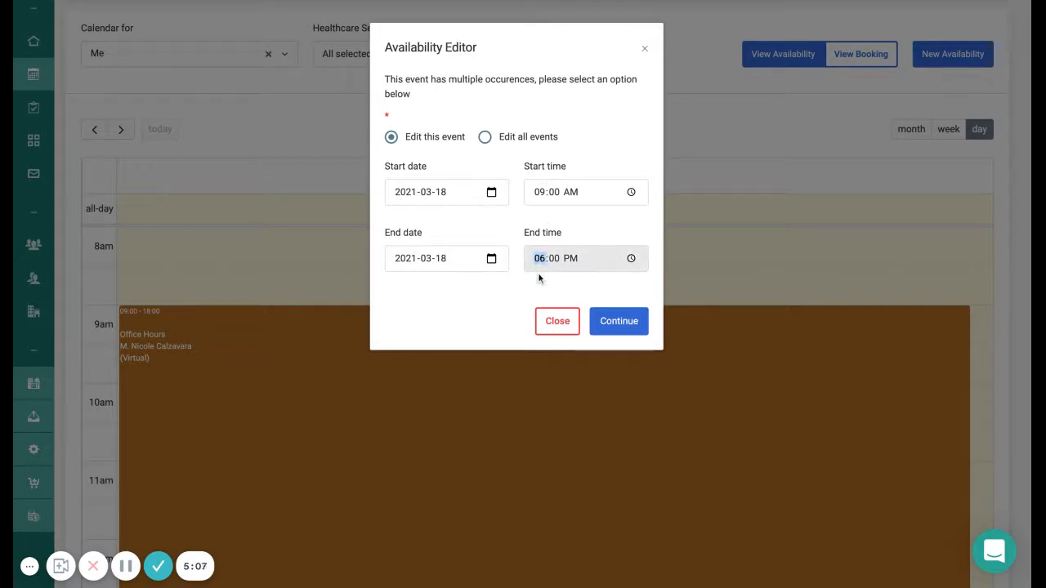
pyautogui.write('5')
pyautogui.click(615, 331)
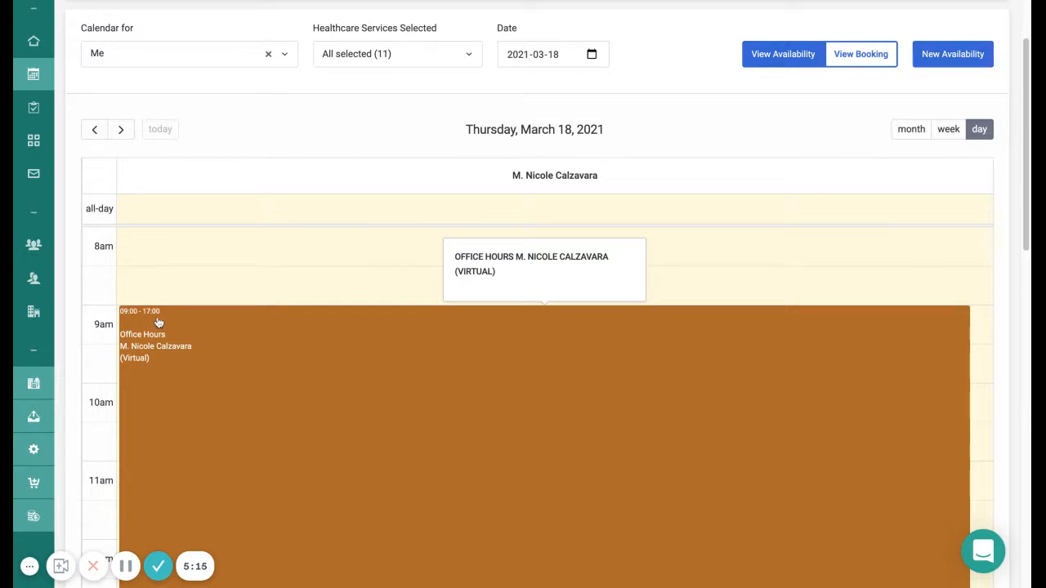
# Step: Edit all Office Hours events, change their colour to blue, and update the availability
pyautogui.click(346, 363)
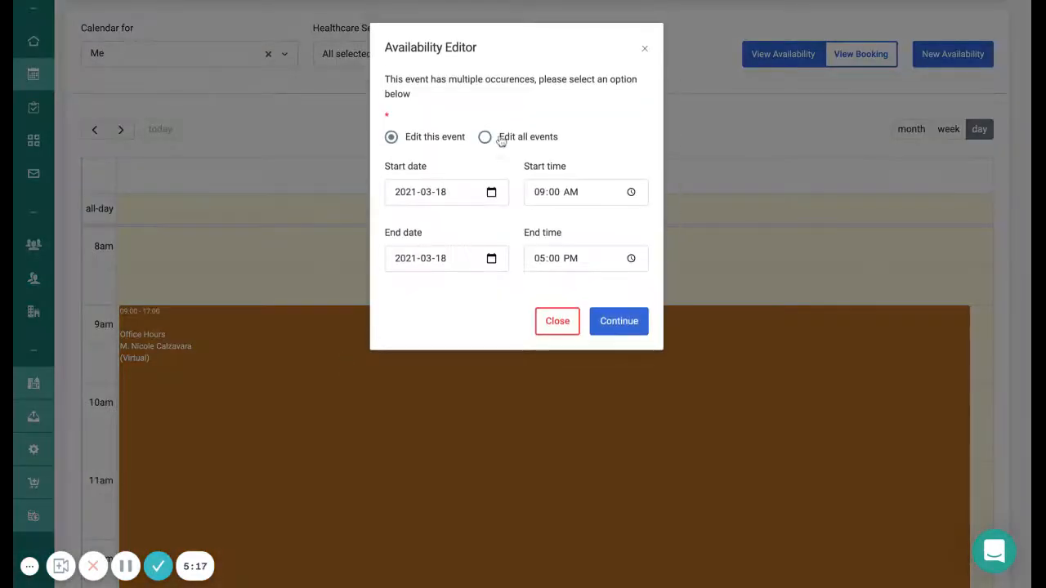
pyautogui.click(501, 139)
pyautogui.click(613, 327)
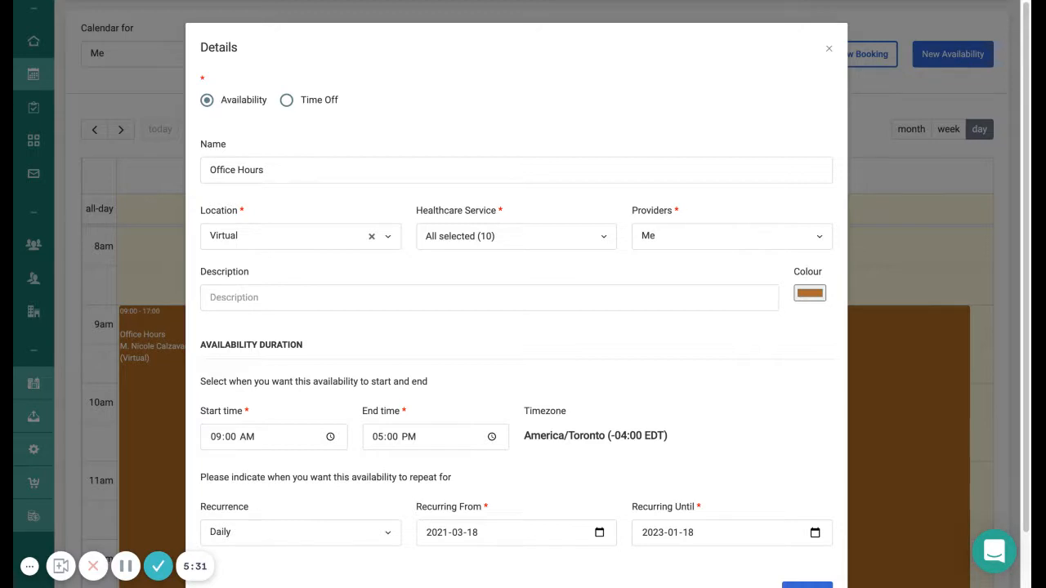
pyautogui.scroll(-1, 516, 327)
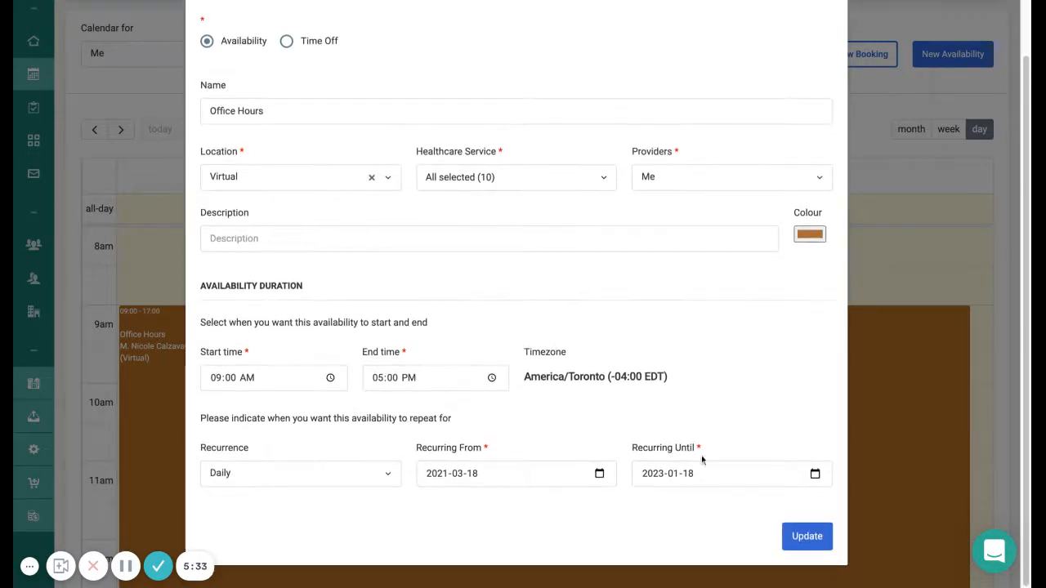
pyautogui.click(788, 547)
pyautogui.click(815, 242)
pyautogui.click(805, 536)
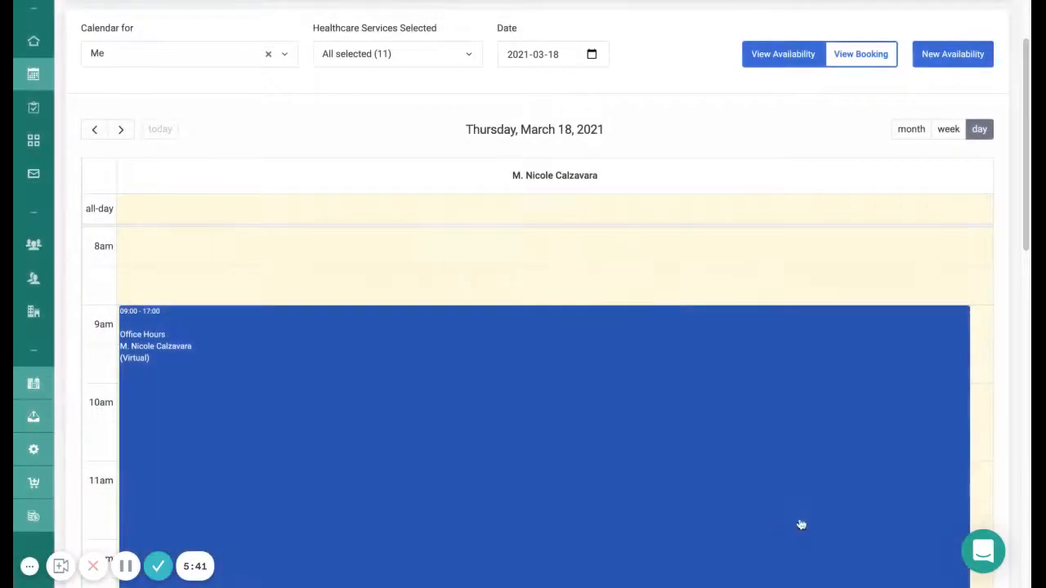
# Step: Check the Office Hours colour in the booking calendar for March 18, and return to the availability view
pyautogui.click(873, 59)
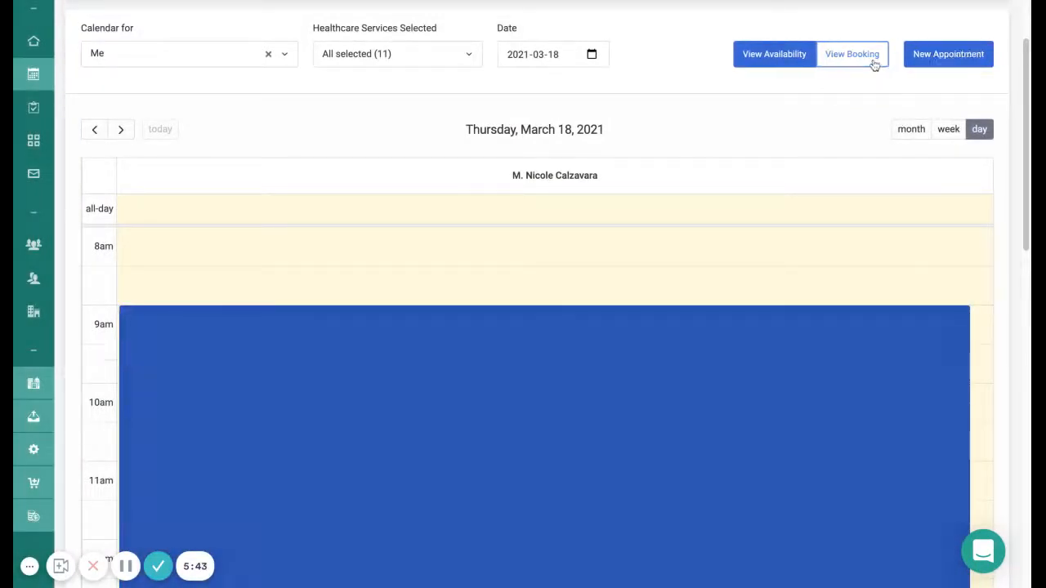
pyautogui.scroll(-1, 357, 402)
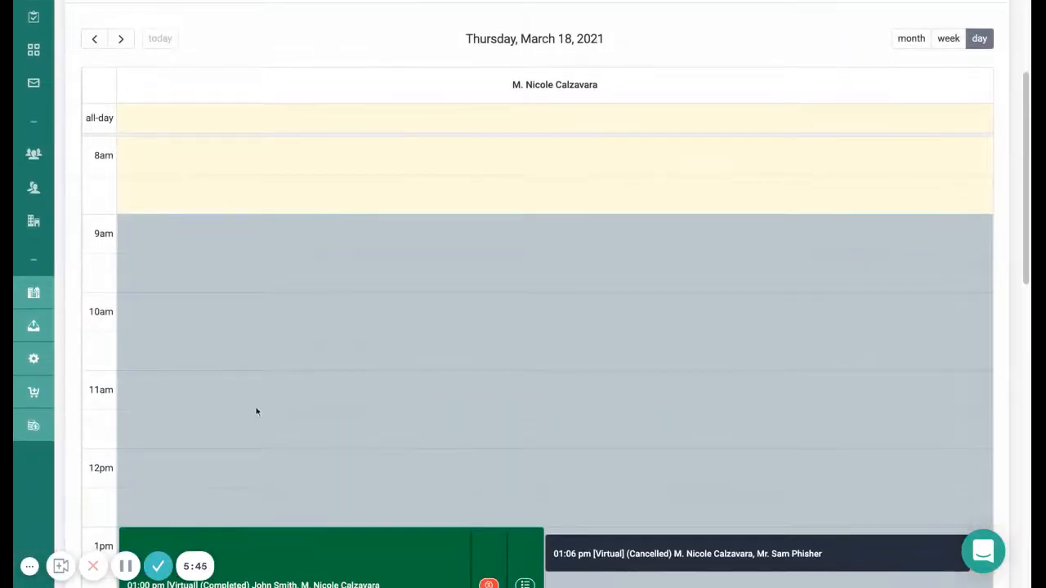
pyautogui.scroll(2, 351, 360)
pyautogui.click(787, 157)
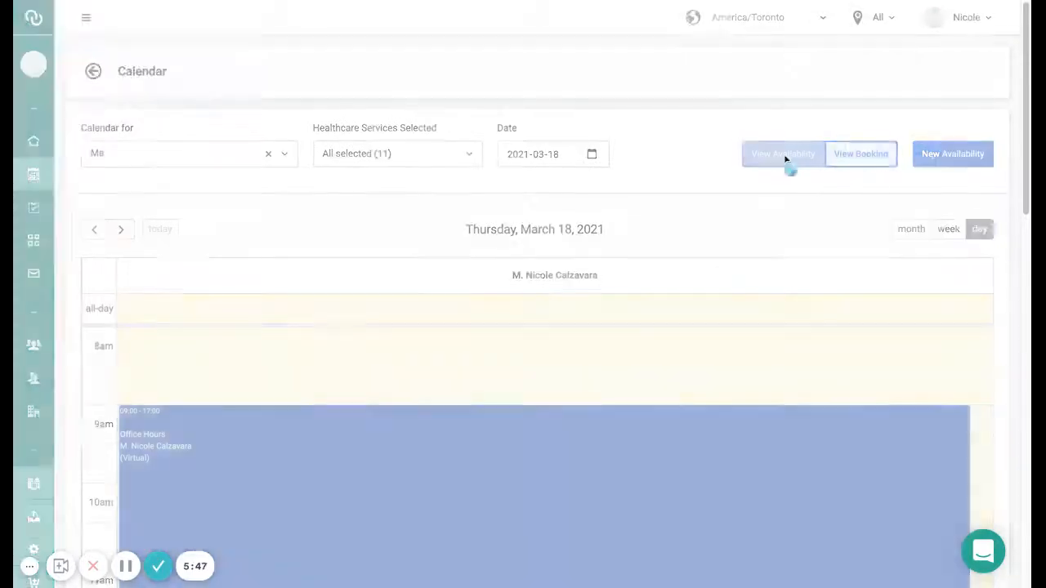
# Step: Compare the Office Hours times on March 18 and March 19, 2021
pyautogui.scroll(-1, 535, 278)
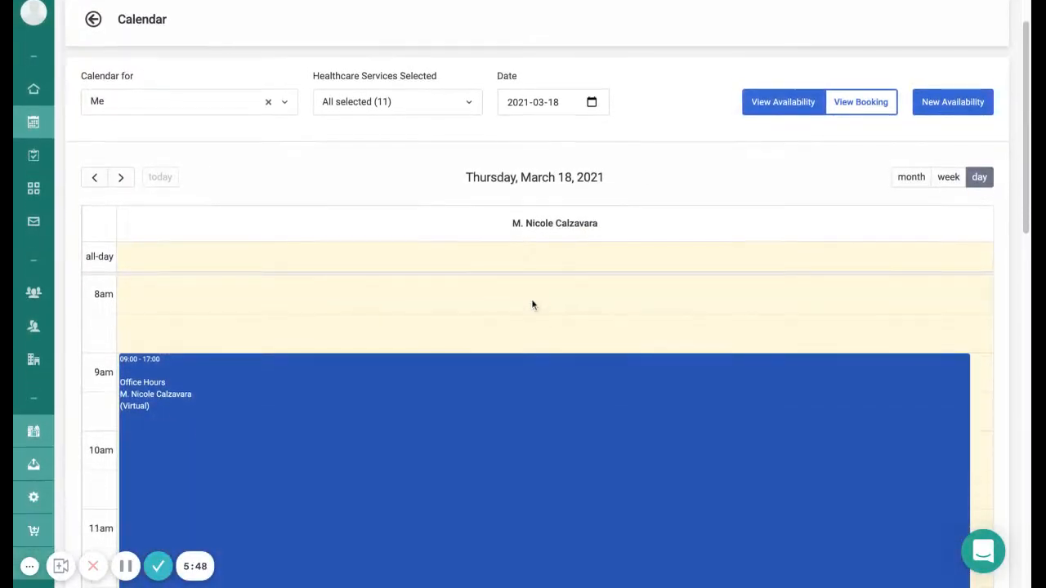
pyautogui.click(116, 177)
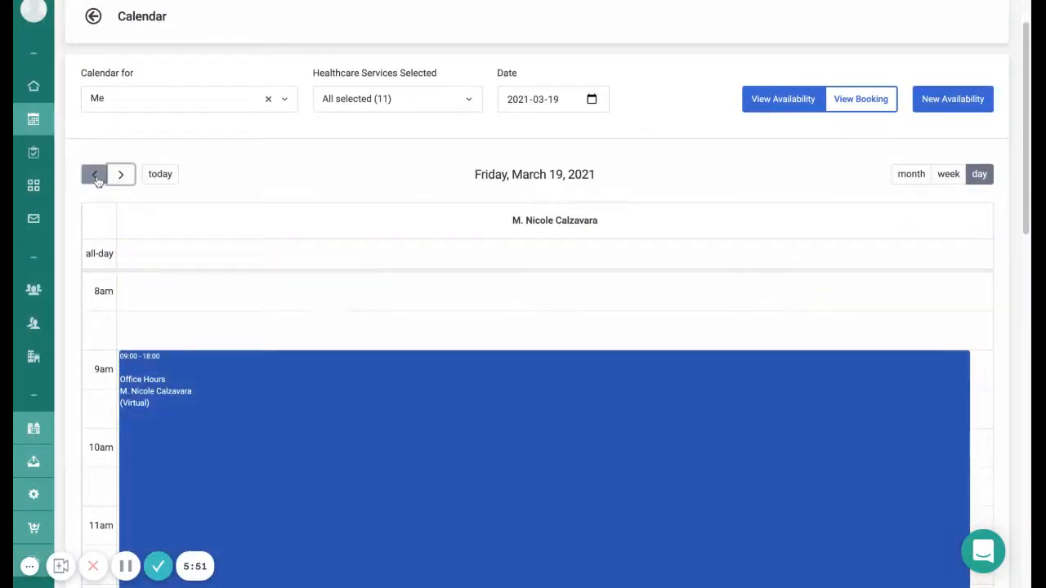
pyautogui.click(96, 178)
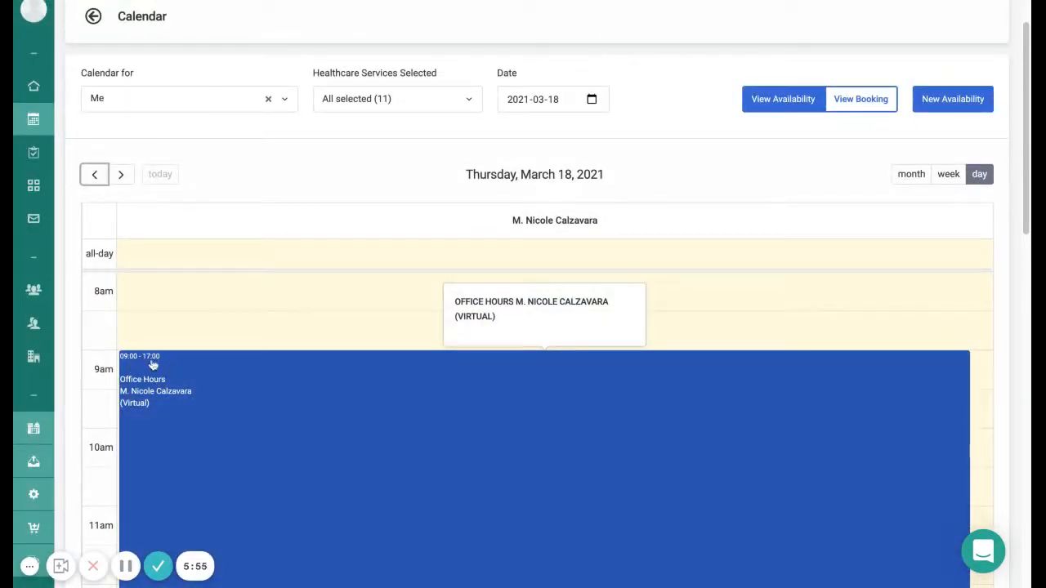
pyautogui.click(120, 175)
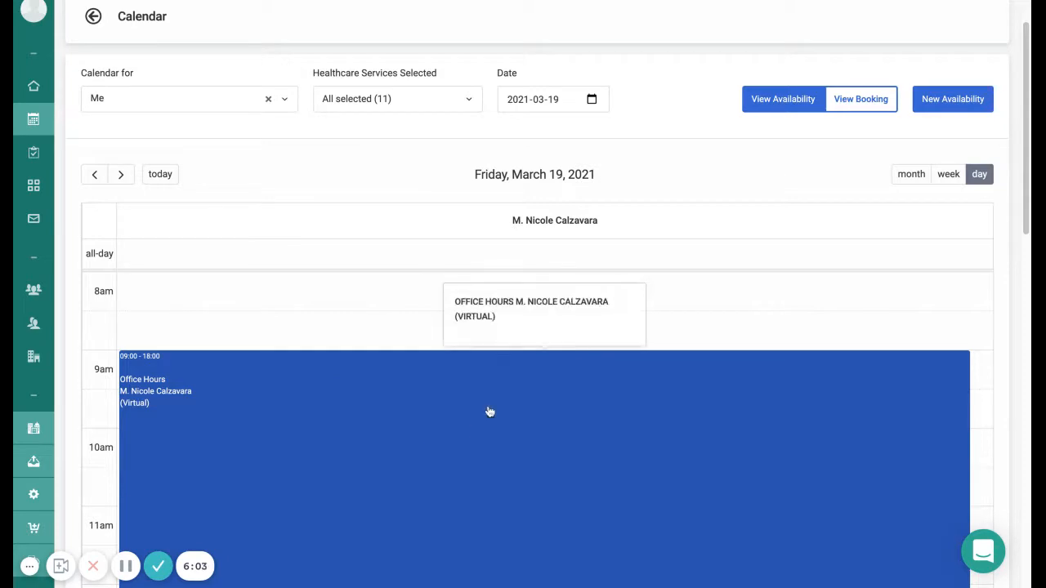
# Step: Open the March 19 Office Hours for editing, compare the single-event and all-events options, and continue with this event only
pyautogui.click(461, 446)
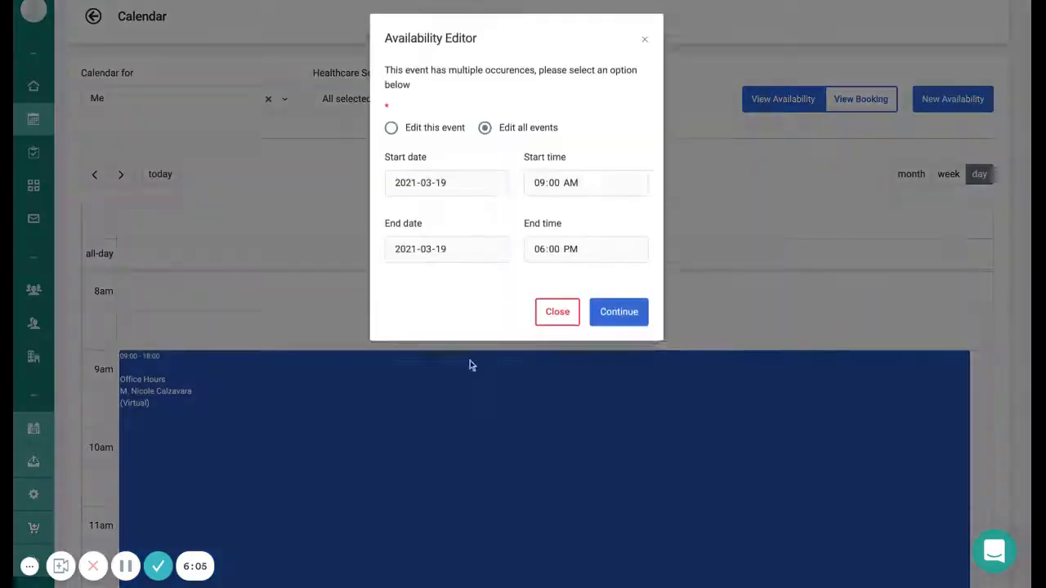
pyautogui.click(404, 144)
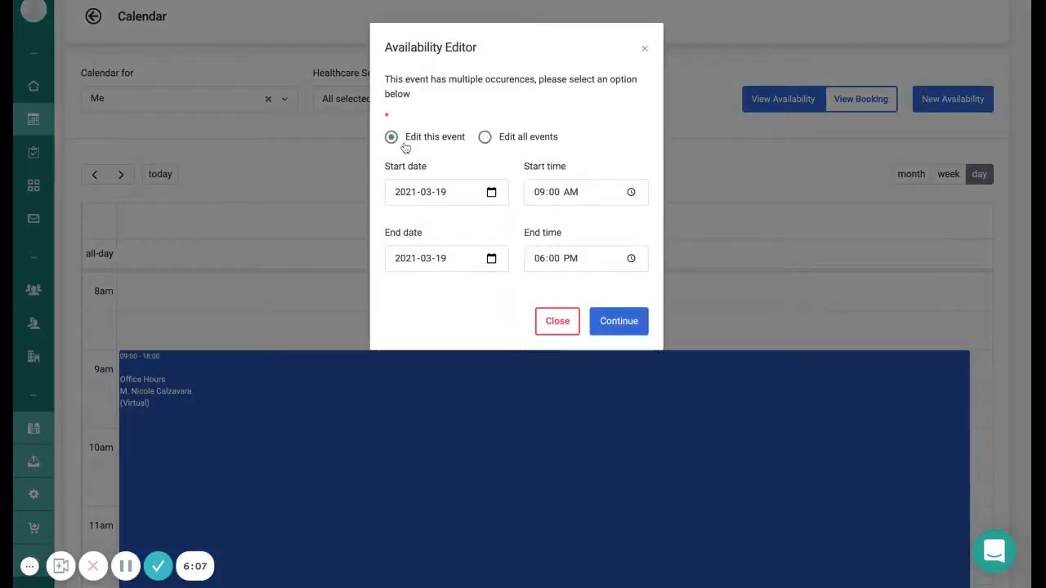
pyautogui.click(523, 140)
pyautogui.click(431, 141)
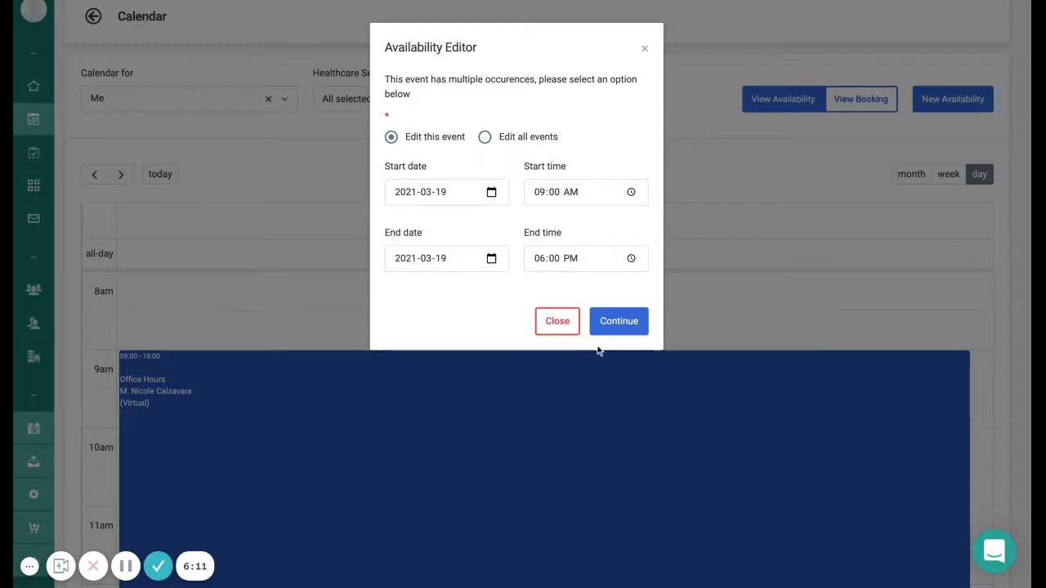
pyautogui.click(626, 322)
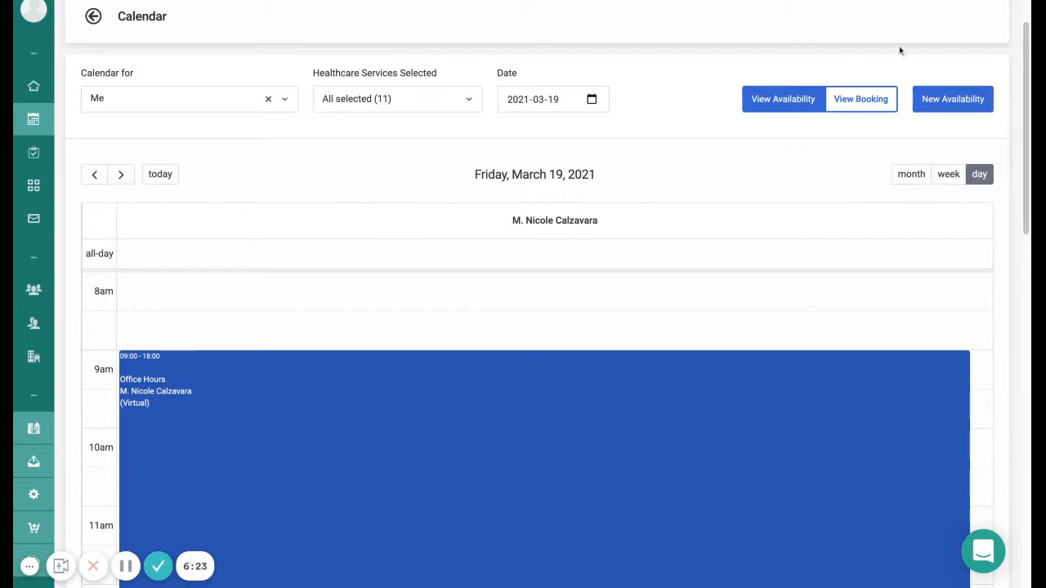
# Step: Start a new availability entry, review its Time Off options, and close the editor without creating it
pyautogui.click(953, 101)
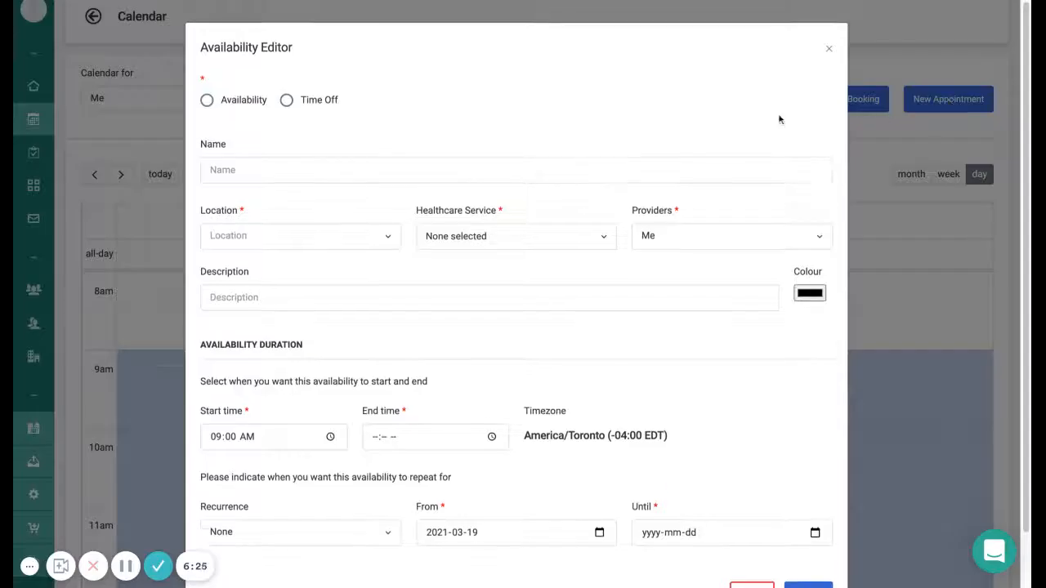
pyautogui.click(313, 111)
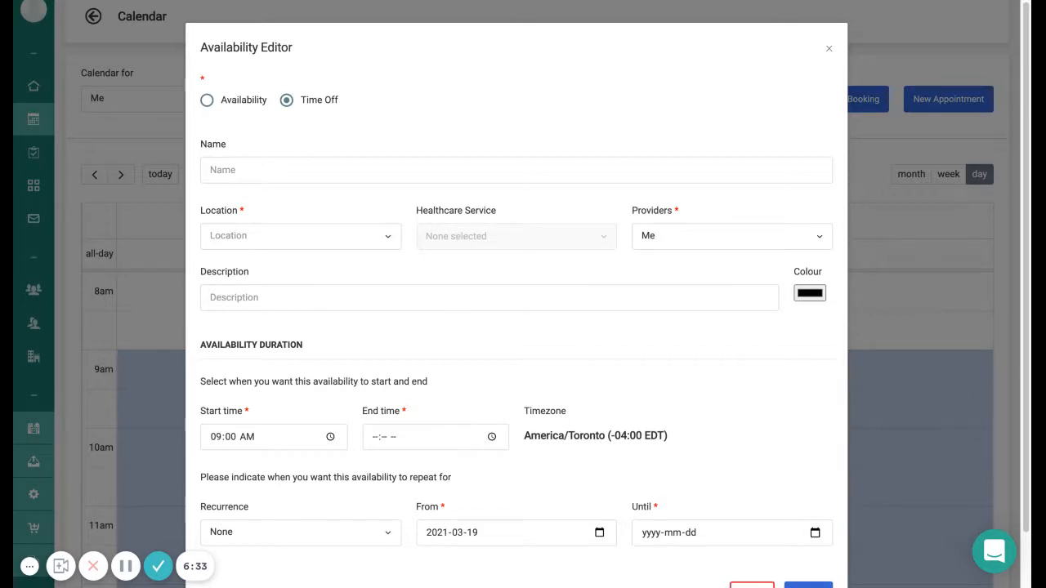
pyautogui.scroll(-1, 515, 269)
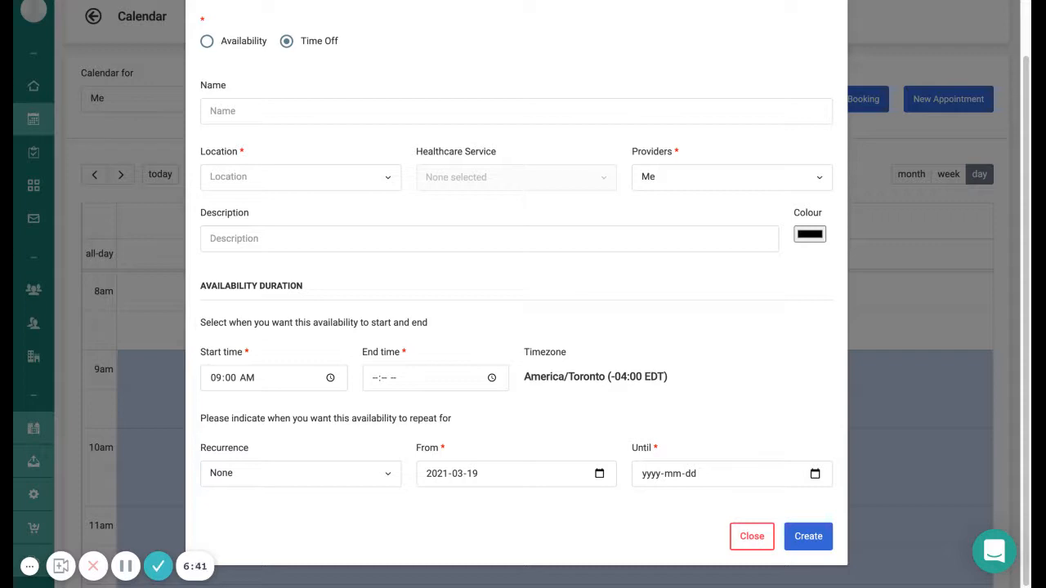
pyautogui.click(752, 537)
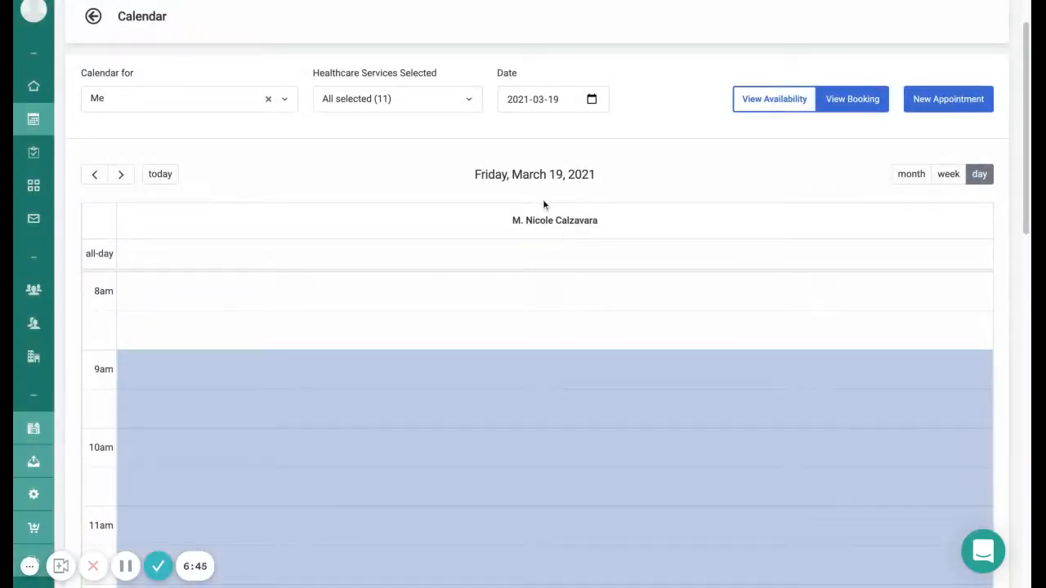
# Step: Switch the booking calendar to the week view and review the availability and bookings for March 14–20, 2021
pyautogui.scroll(1, 539, 201)
pyautogui.scroll(1, 532, 245)
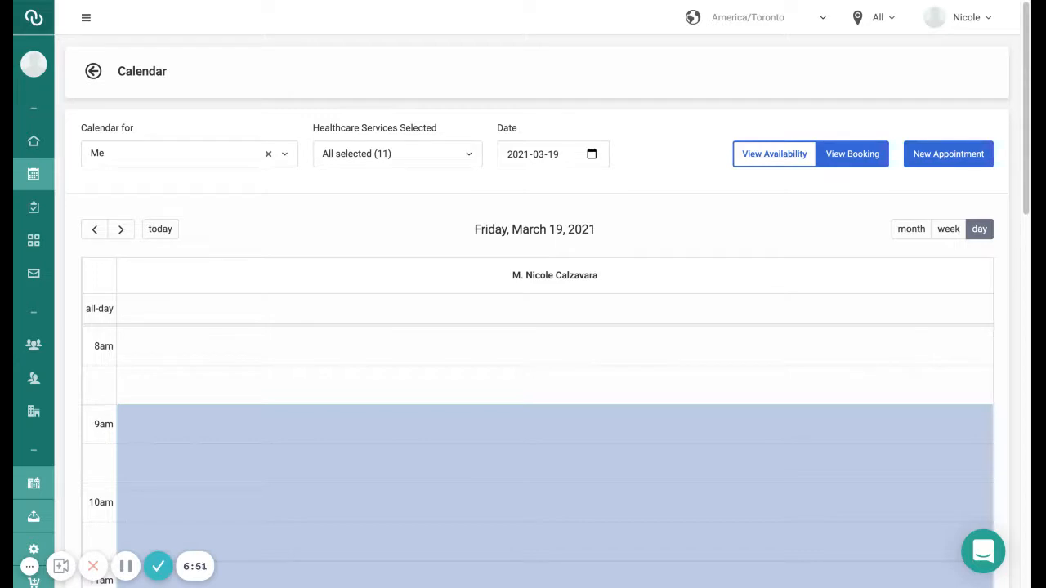
pyautogui.click(950, 231)
pyautogui.scroll(-1, 575, 268)
pyautogui.scroll(-4, 575, 268)
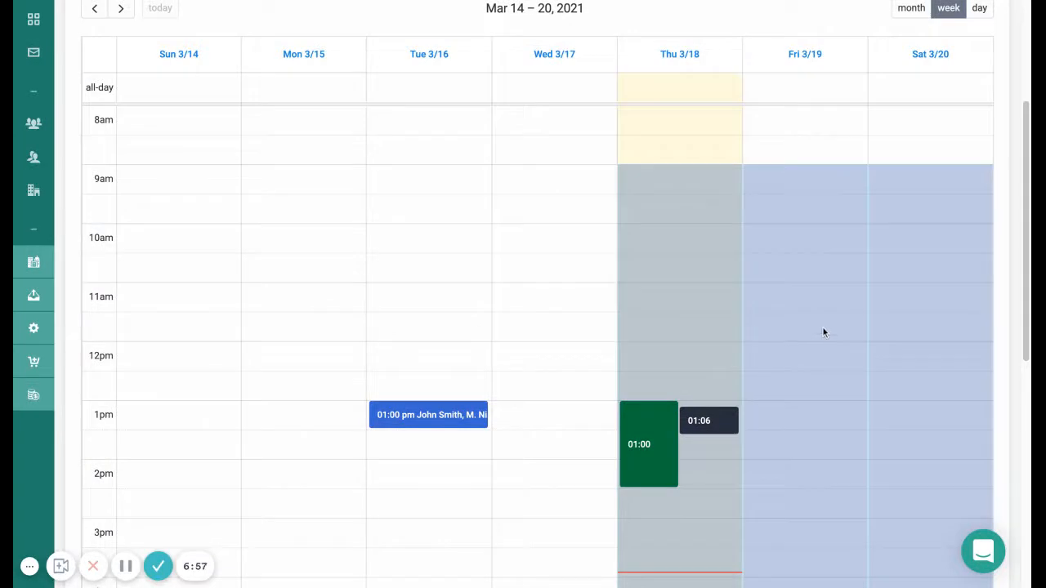
pyautogui.scroll(5, 824, 328)
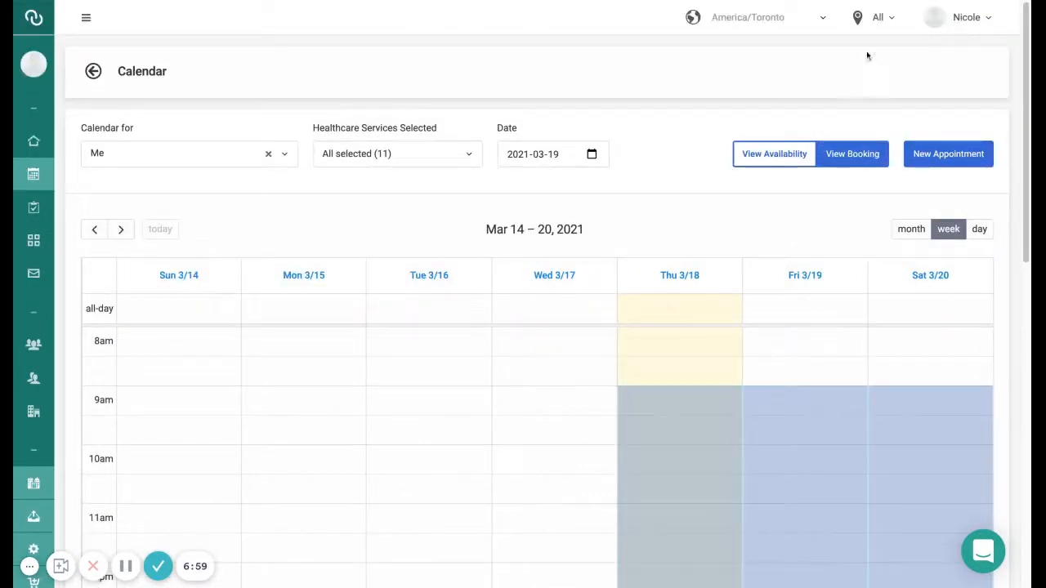
# Step: Compare the week's calendar filtered by the Toronto Office and Virtual locations, and return the filter to All
pyautogui.click(886, 20)
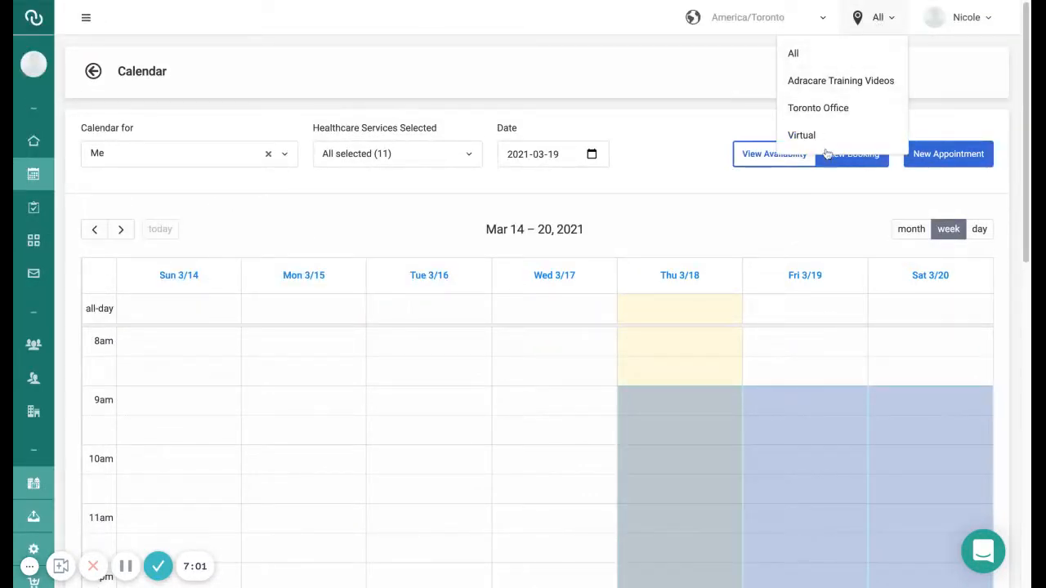
pyautogui.click(820, 107)
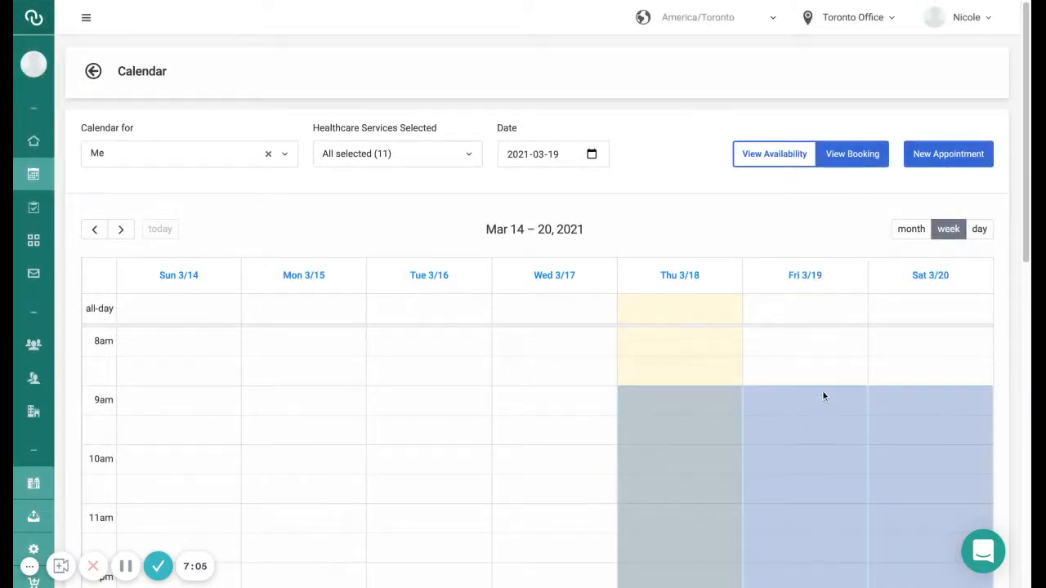
pyautogui.scroll(-3, 755, 423)
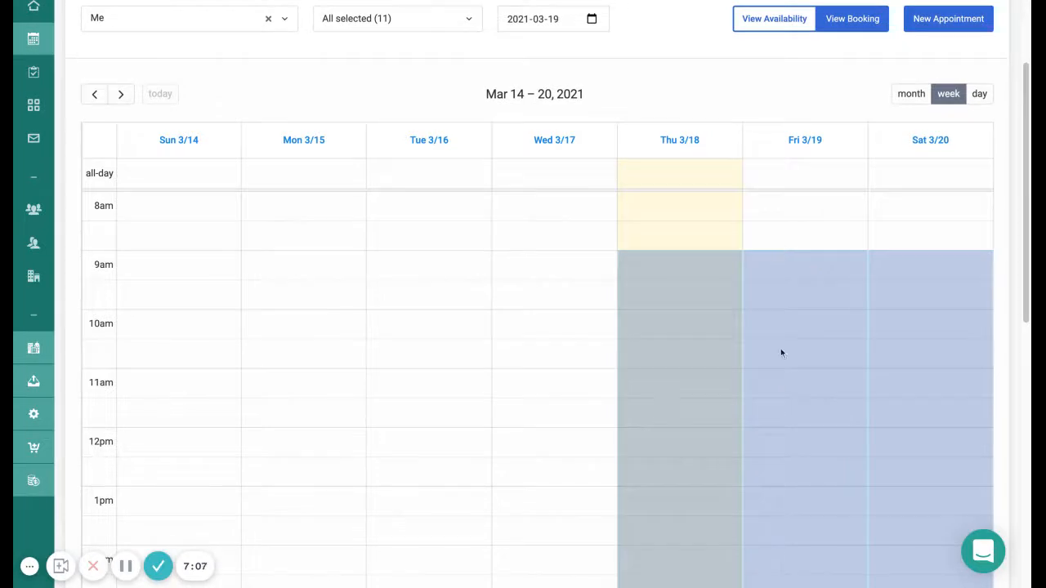
pyautogui.scroll(3, 776, 402)
pyautogui.click(853, 18)
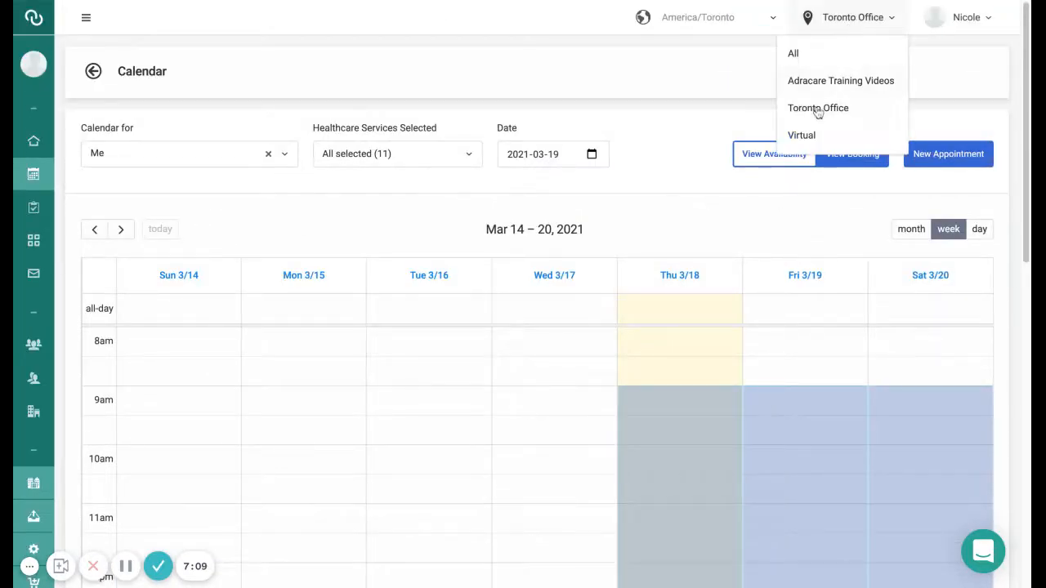
pyautogui.click(801, 135)
pyautogui.click(858, 17)
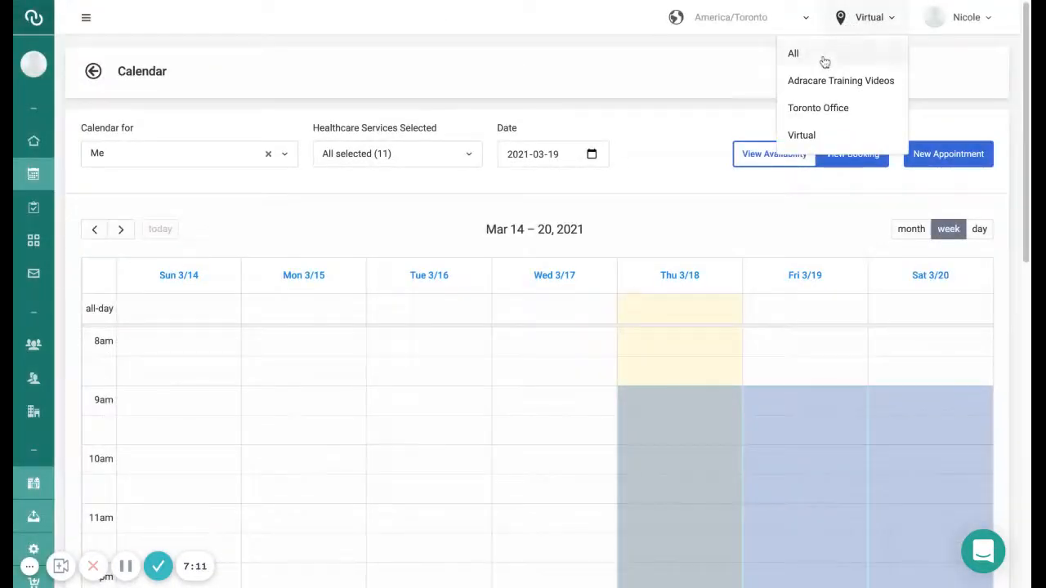
pyautogui.click(824, 57)
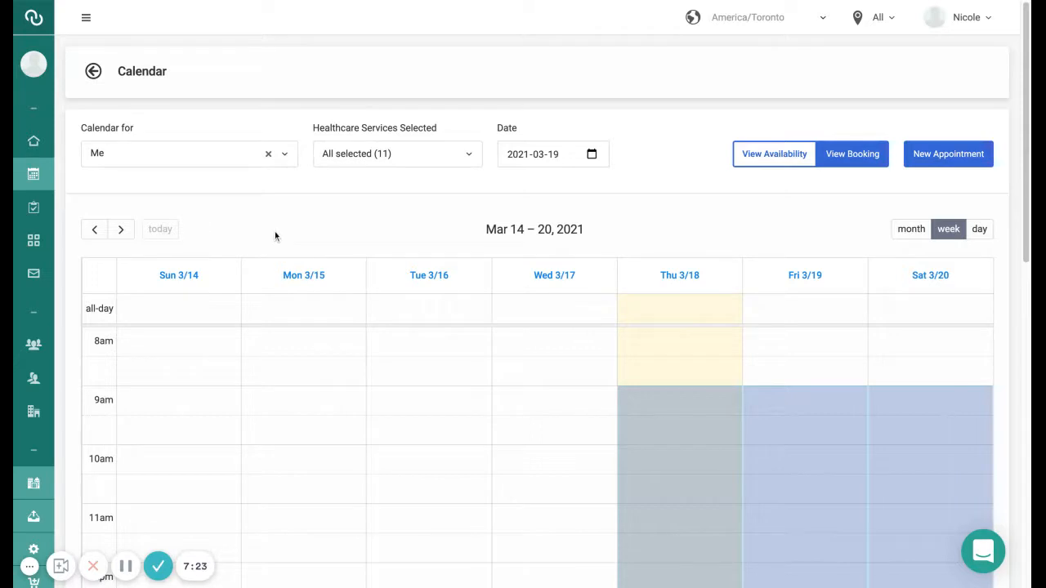
# Step: Expand the side navigation, look through the organization's Service Templates, and open the Schedule Templates list
pyautogui.click(87, 20)
pyautogui.scroll(-5, 73, 292)
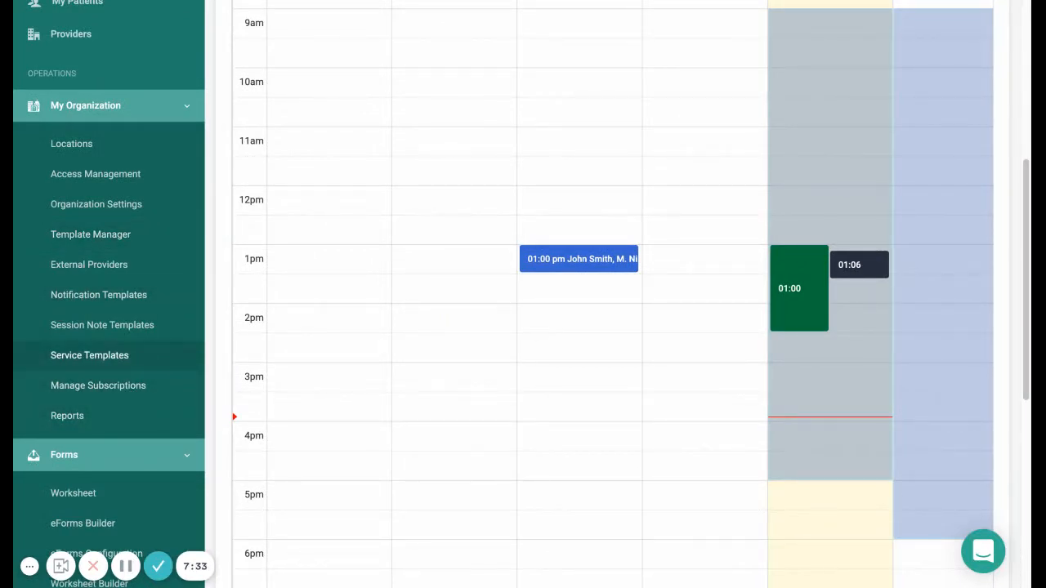
pyautogui.click(90, 356)
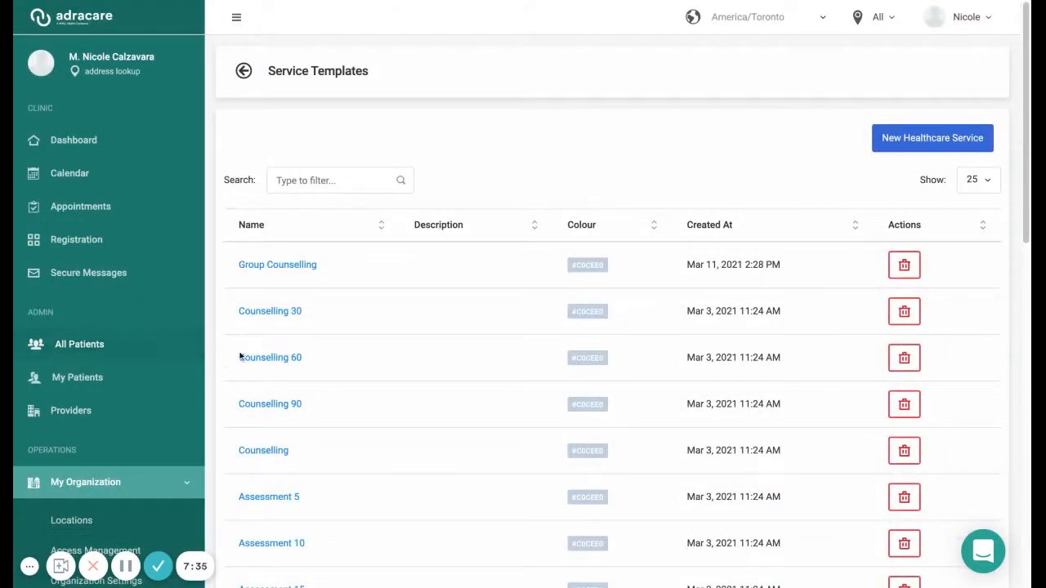
pyautogui.scroll(-1, 218, 361)
pyautogui.scroll(-5, 215, 364)
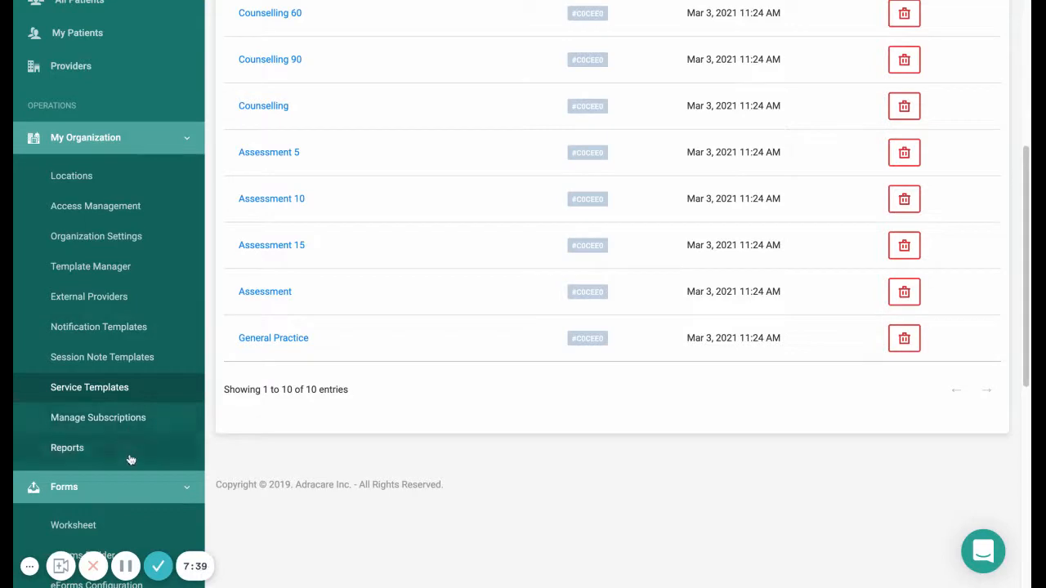
pyautogui.click(143, 273)
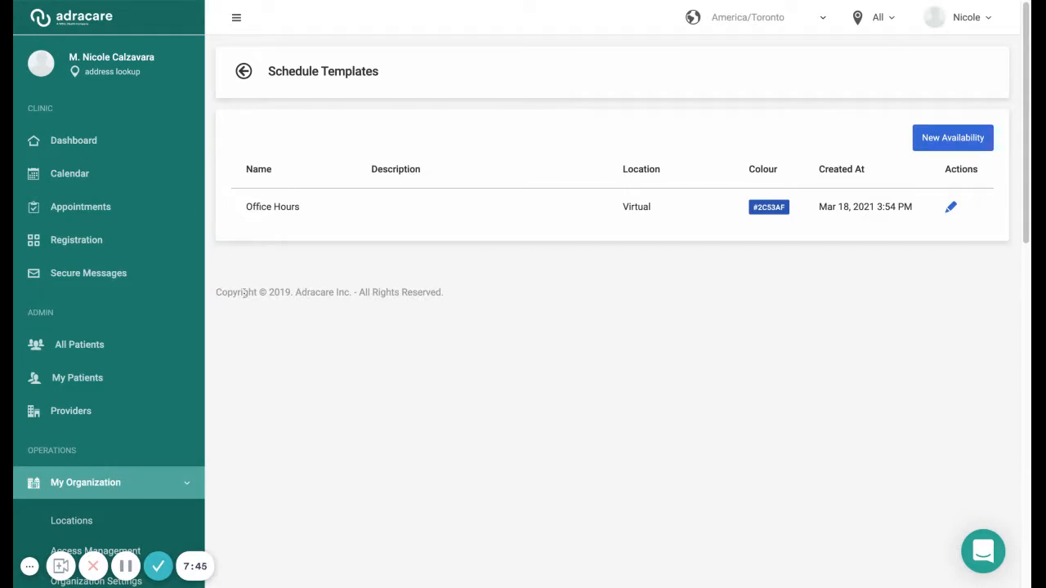
# Step: Open the Office Hours schedule template for editing, review its details, and return to the Schedule Templates list
pyautogui.click(951, 209)
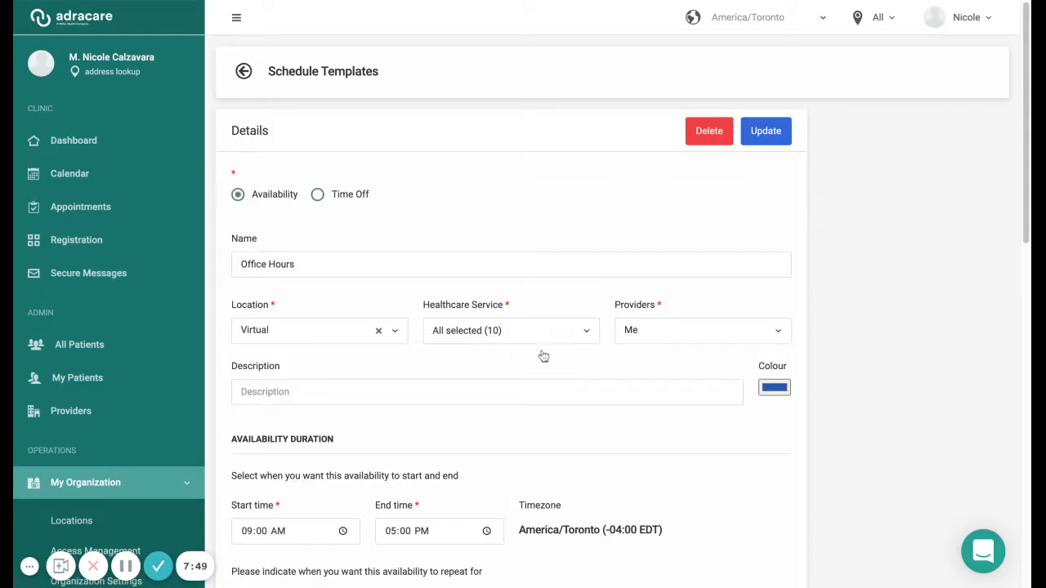
pyautogui.scroll(-3, 543, 357)
pyautogui.scroll(3, 544, 360)
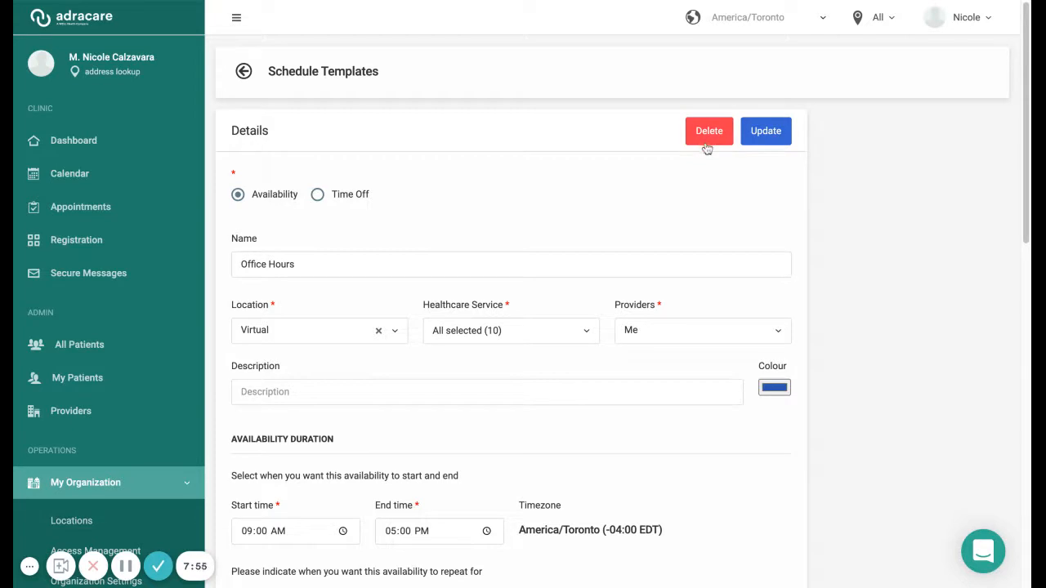
pyautogui.click(786, 142)
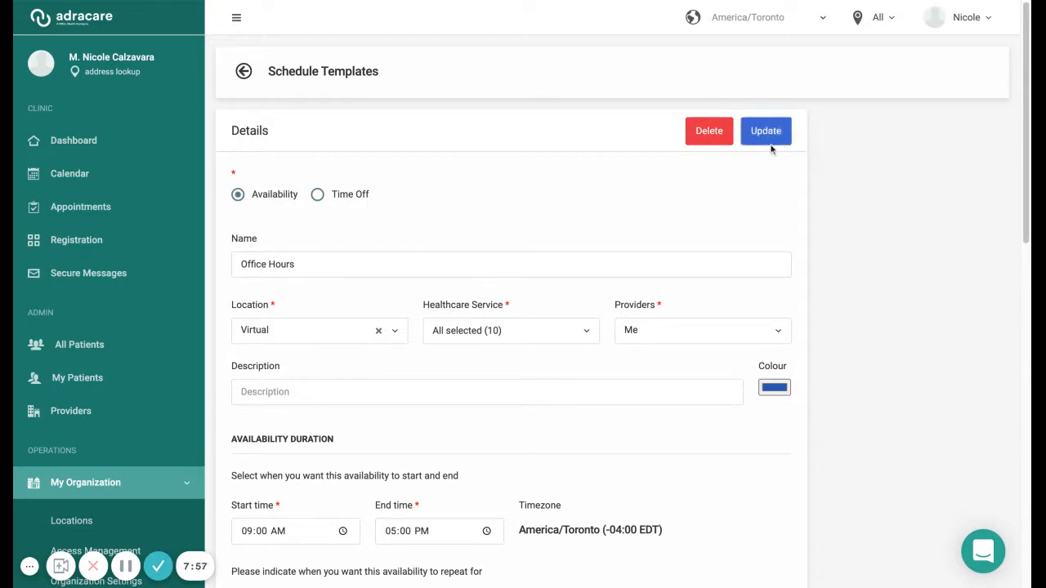
pyautogui.click(245, 74)
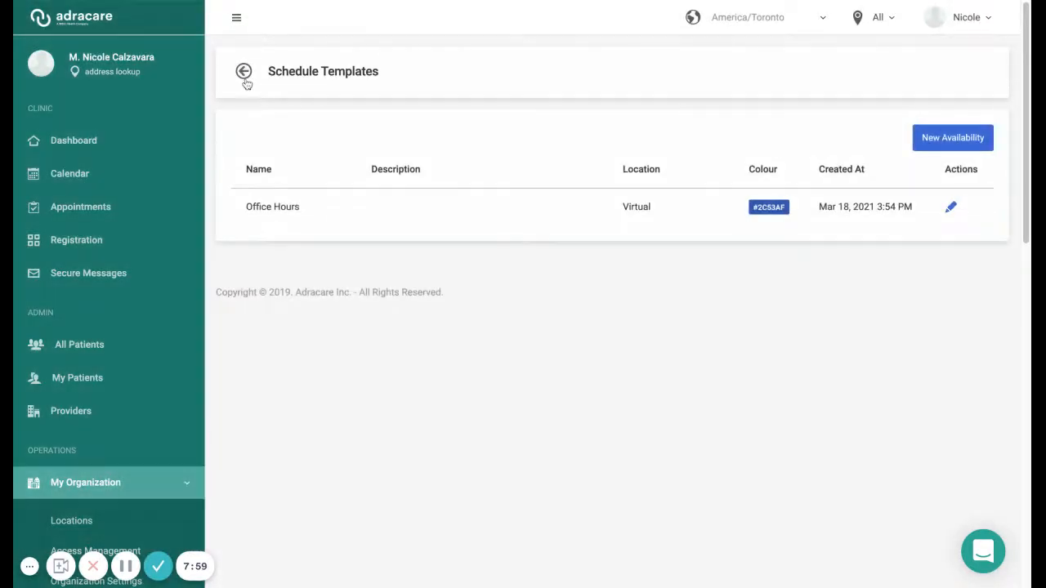